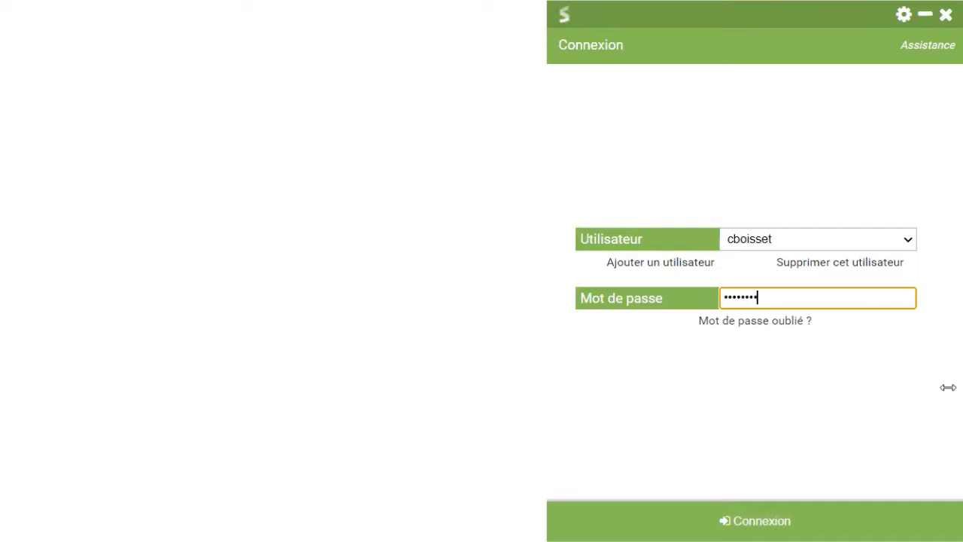
Submit the password to sign in to MonSisra and load the inbox with its 45 unread messages.
key("Return")
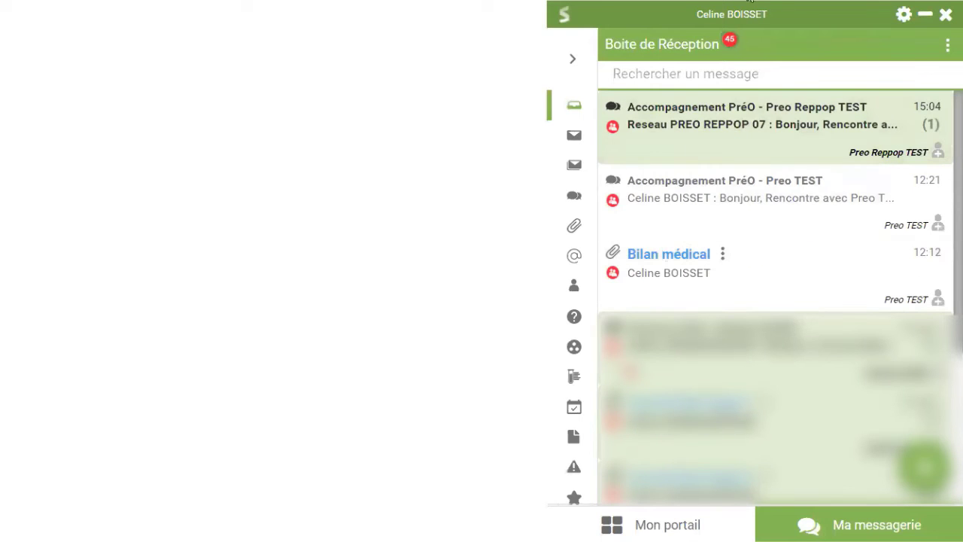
Toggle the folder list, then start a new conversation between professionals from the green + button.
left_click(578, 64)
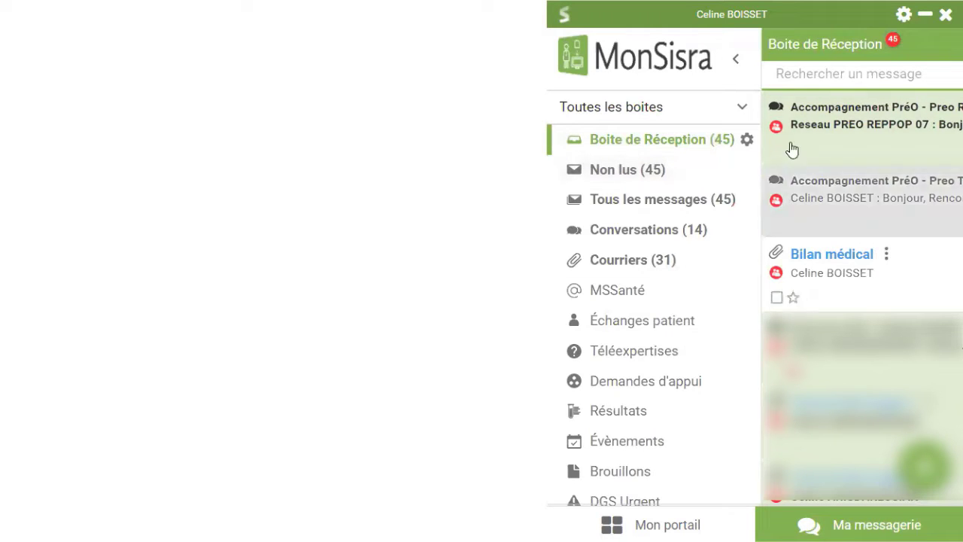
left_click(736, 61)
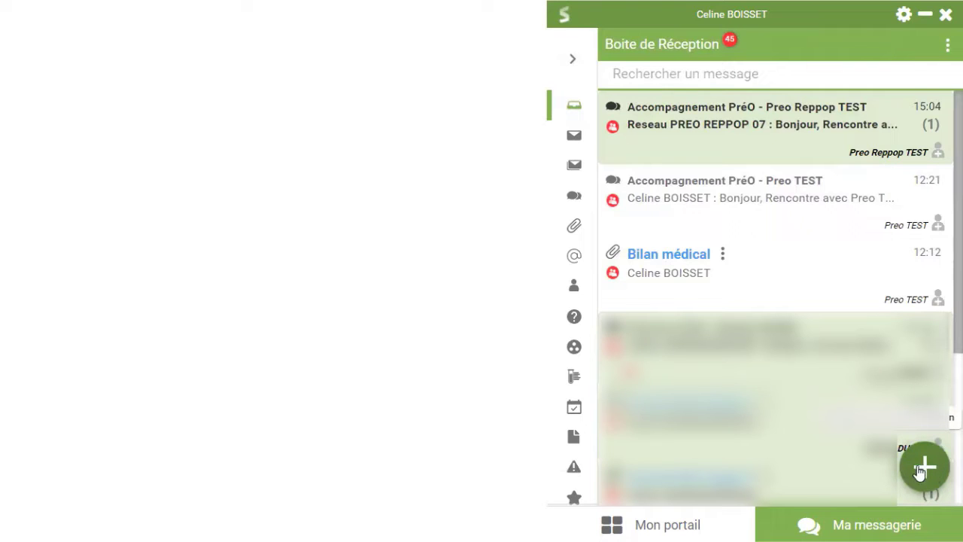
left_click(928, 470)
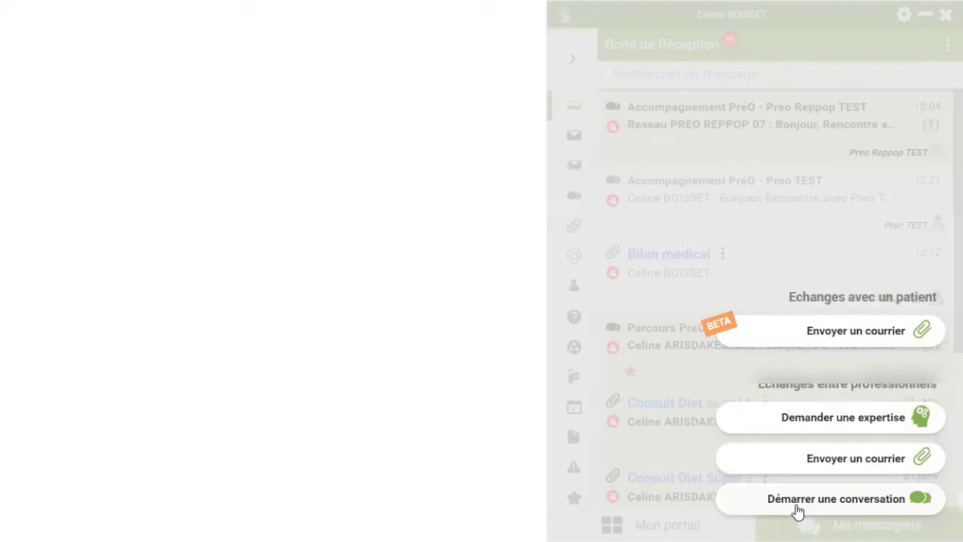
left_click(794, 512)
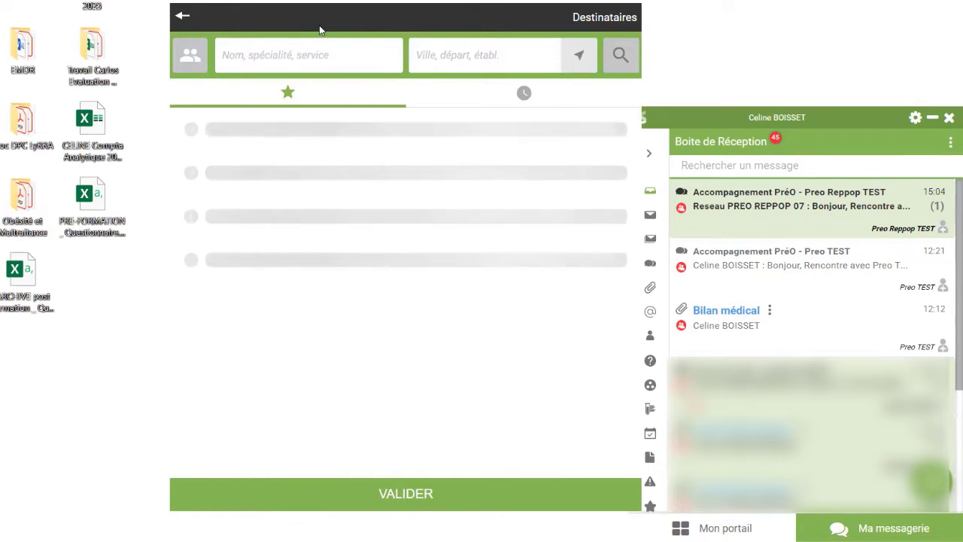
Search 'preo reppop', star Reseau PREO REPPOP 07, and confirm it as simple-conversation recipient.
type("preo reppop")
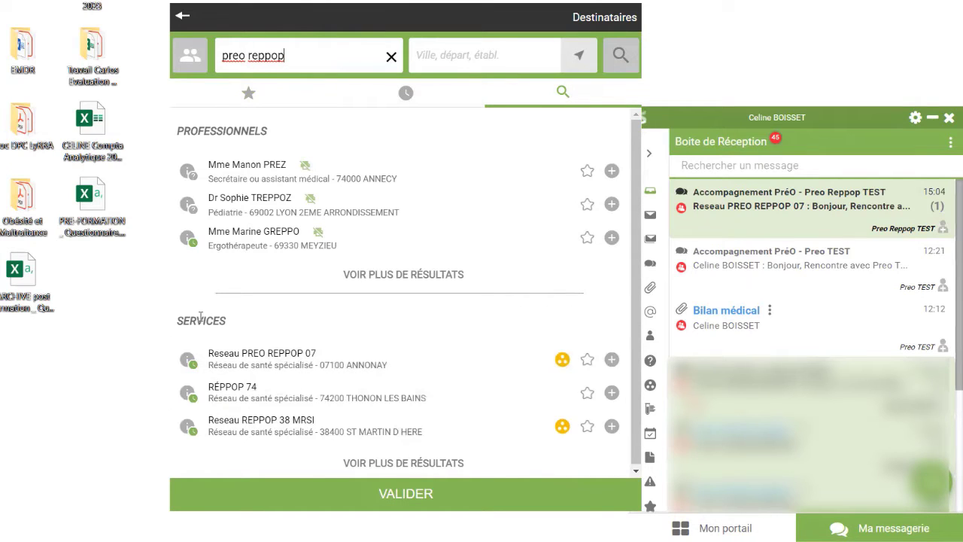
left_click(585, 361)
left_click(381, 360)
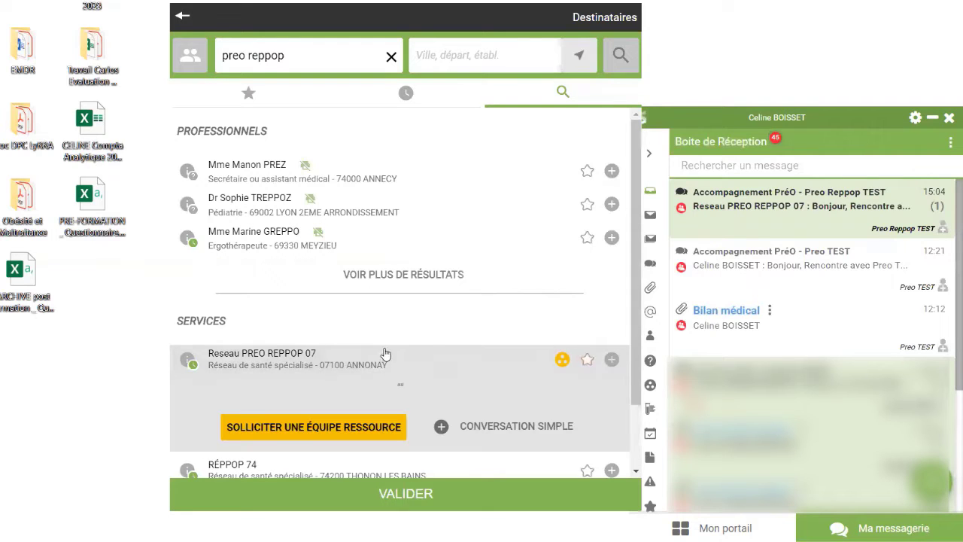
left_click(461, 428)
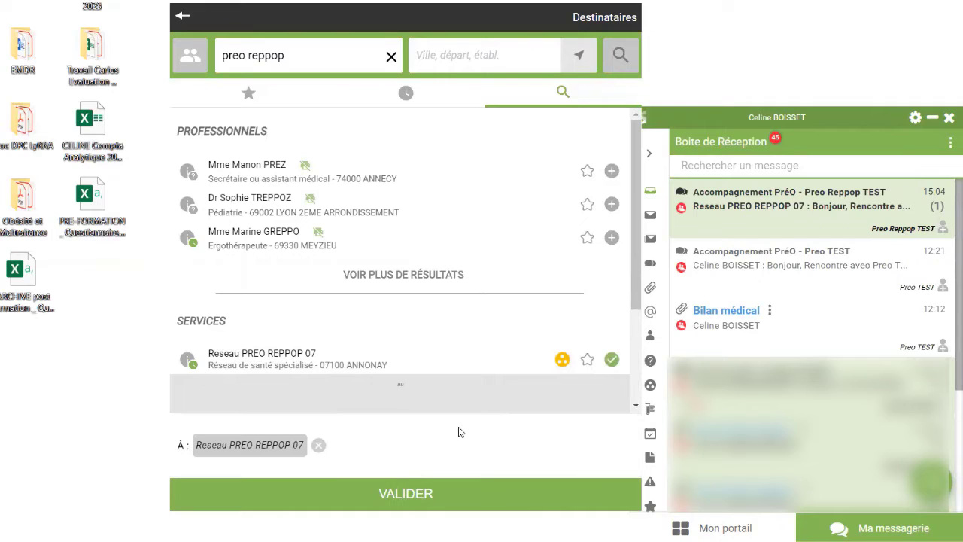
left_click(419, 492)
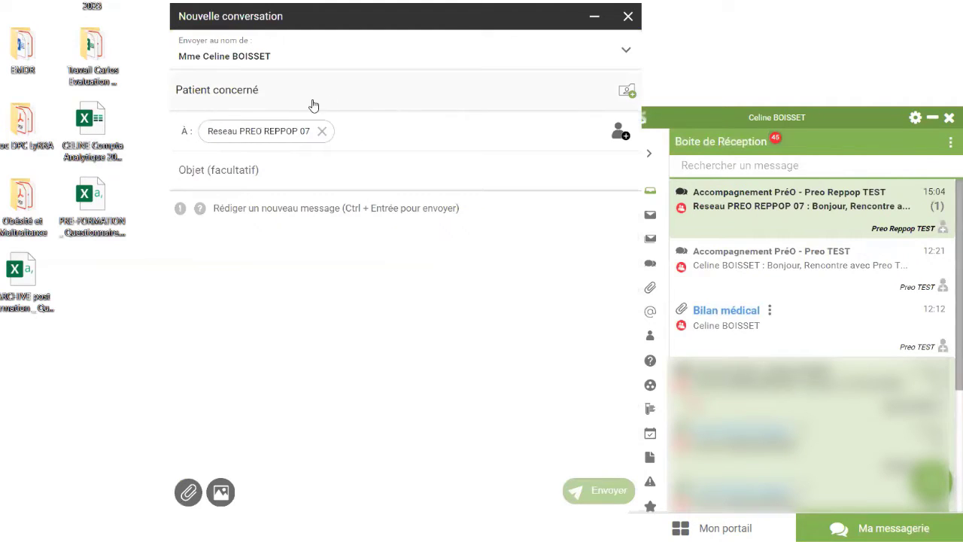
Attach the test patient under Patient concerné, giving the subject 'TEST Preo Reppop'.
left_click(227, 93)
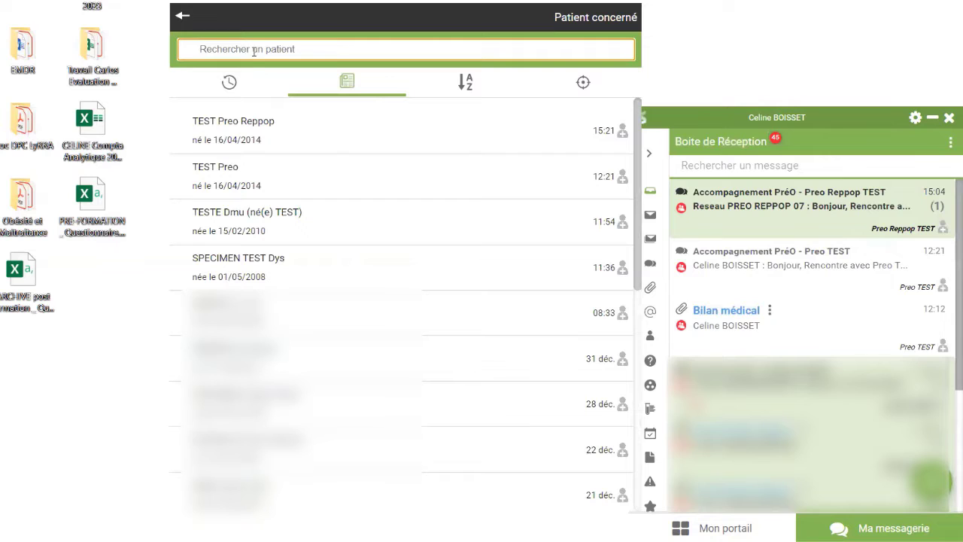
left_click(335, 142)
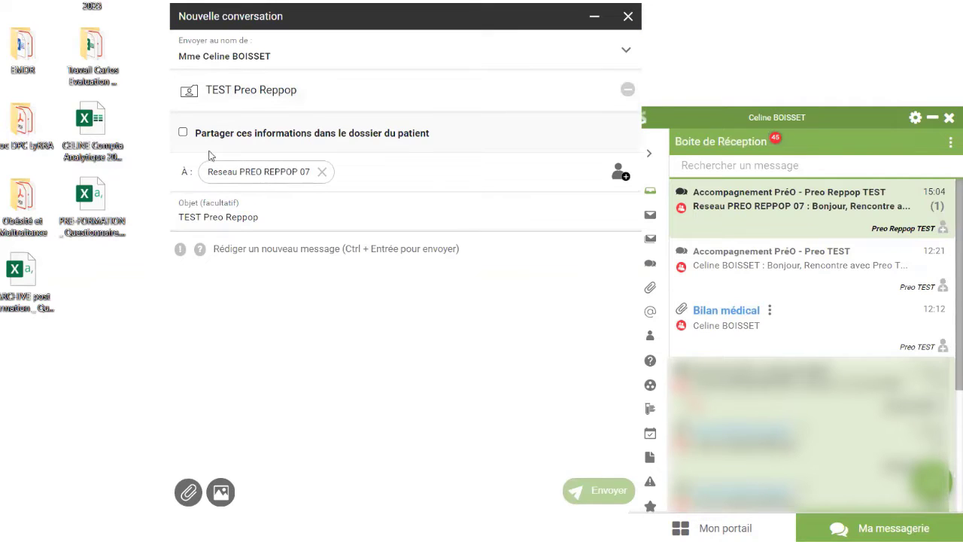
Check the 'TEST Preo Reppop' subject and message body, then close the unsent draft.
left_click(306, 216)
left_click(252, 255)
left_click(628, 16)
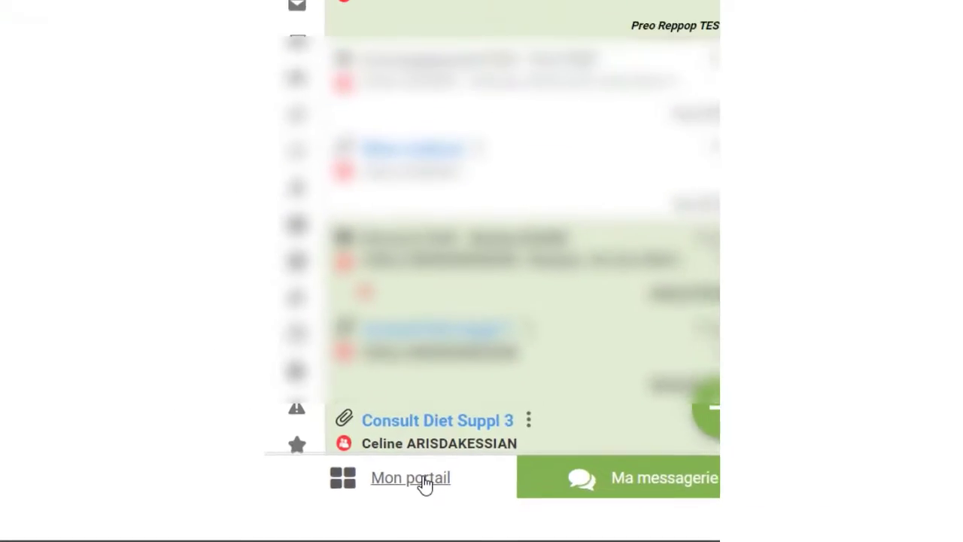
Go to Mon portail and browse the application tiles (MonSisra², Nuage, MesPatients and others).
left_click(420, 450)
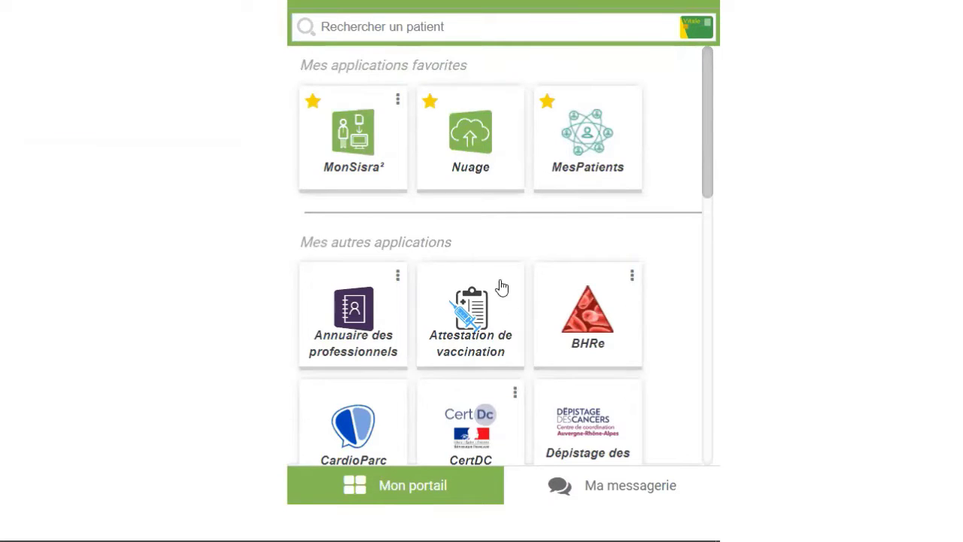
scroll(468, 319, "down", 3)
scroll(462, 286, "up", 3)
scroll(577, 294, "down", 2)
scroll(577, 293, "down", 8)
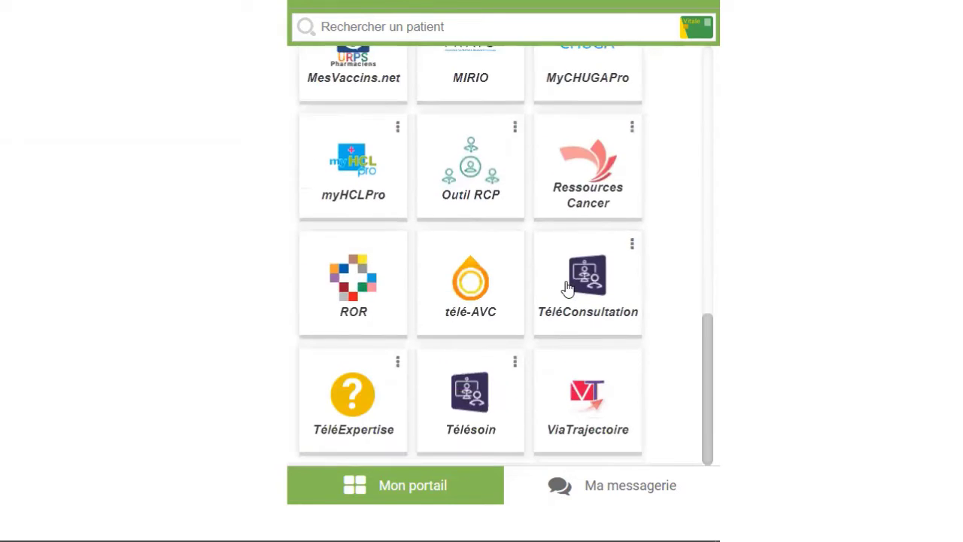
scroll(572, 359, "up", 10)
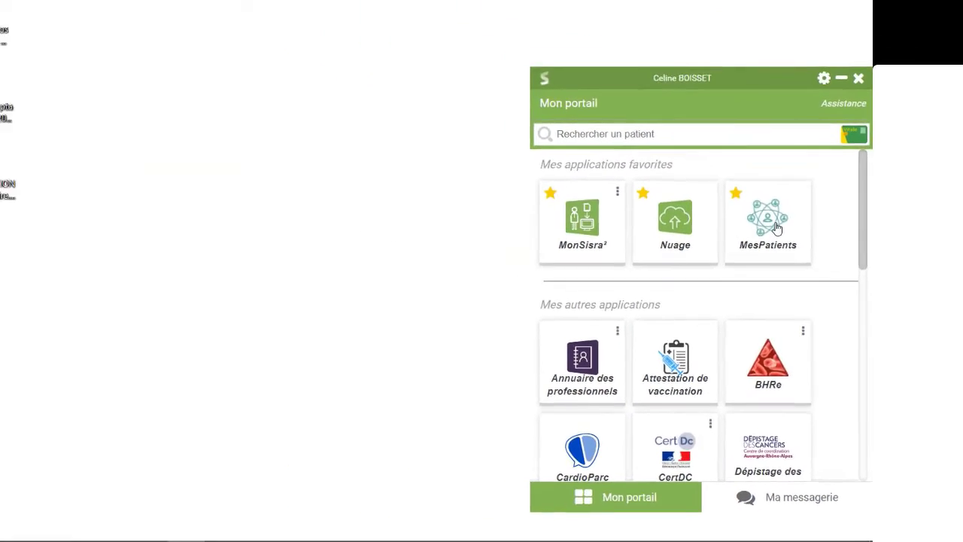
Launch MesPatients and leave it starred as a favourite in the applications grid.
left_click(776, 226)
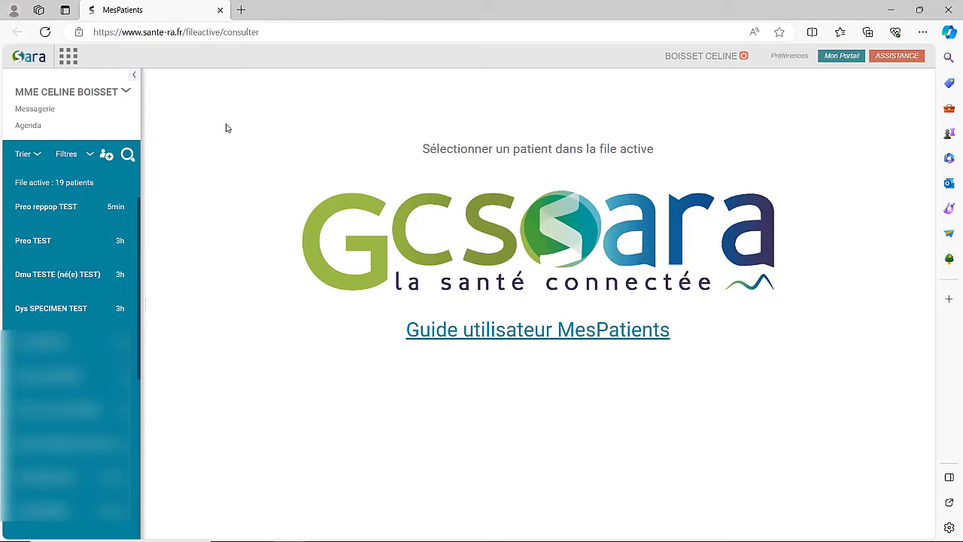
left_click(66, 59)
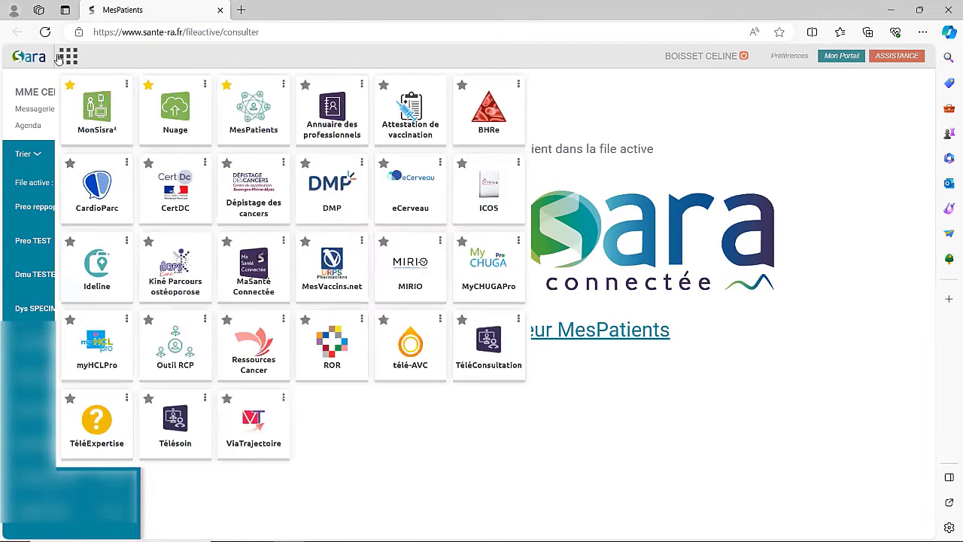
left_click(227, 86)
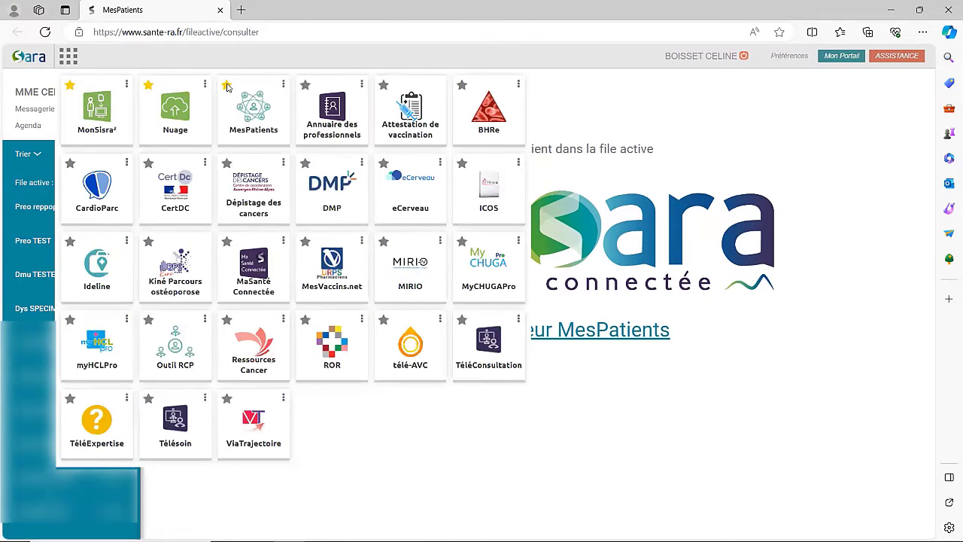
left_click(226, 86)
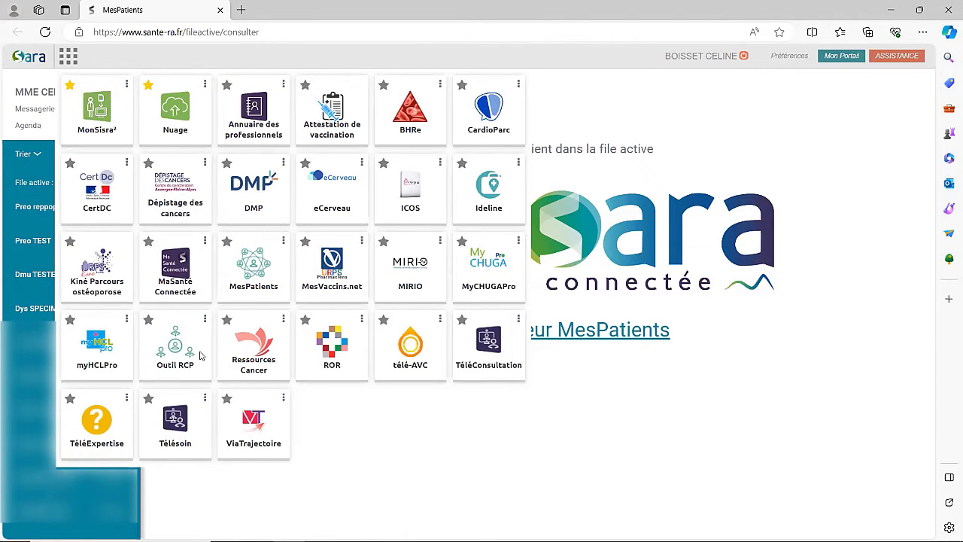
left_click(226, 244)
left_click(228, 242)
left_click(68, 56)
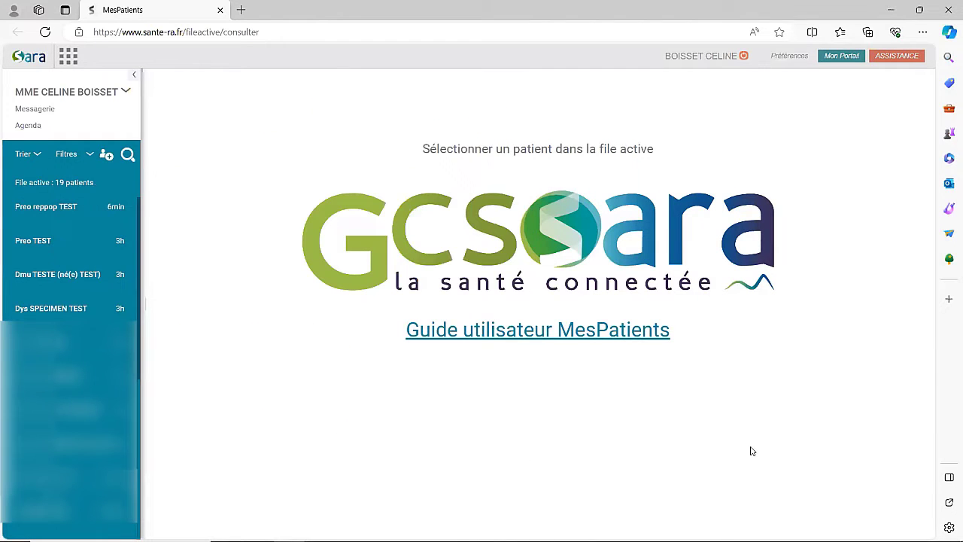
Minimise and return to the browser, then choose Ajouter un patient above the active list.
left_click(890, 10)
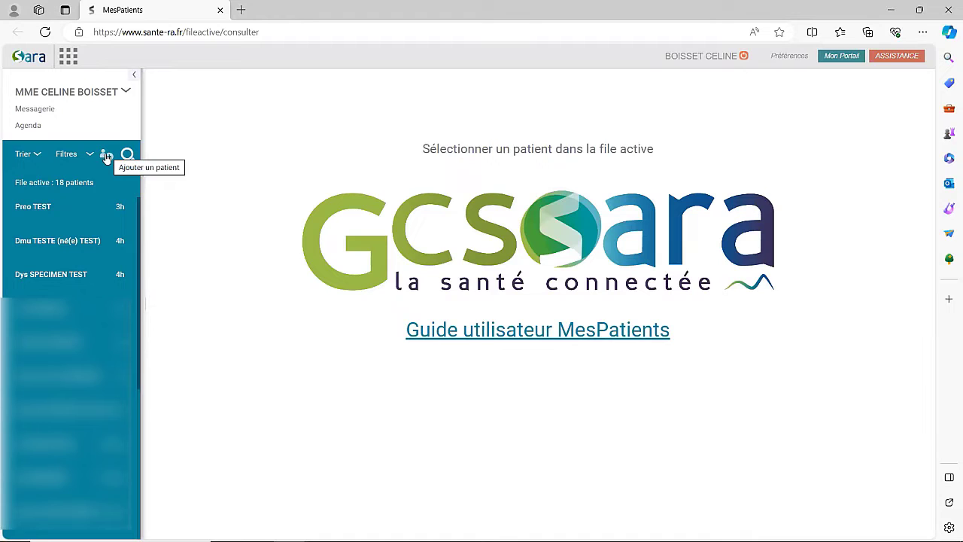
left_click(107, 156)
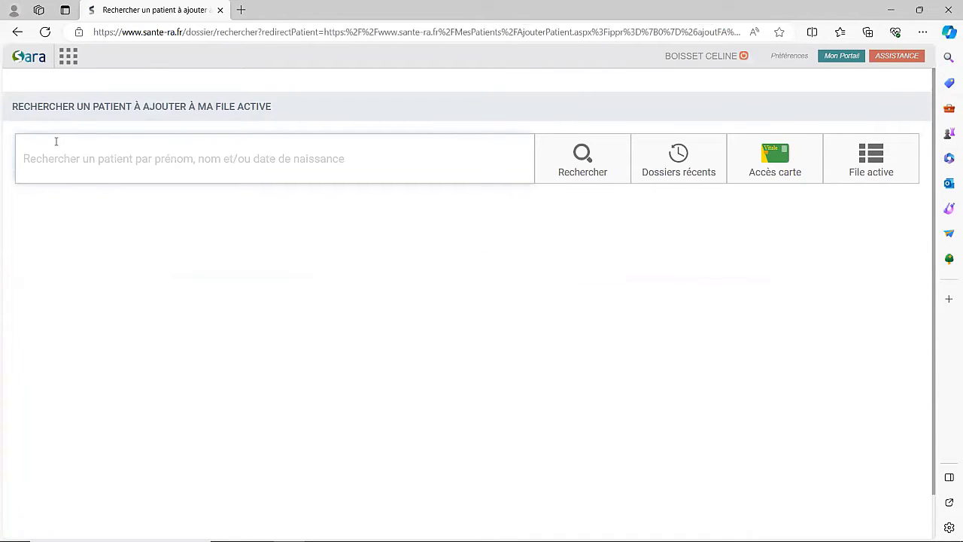
Search for 'preo reppop test' and open the TEST patient's dossier.
type("preo reppop")
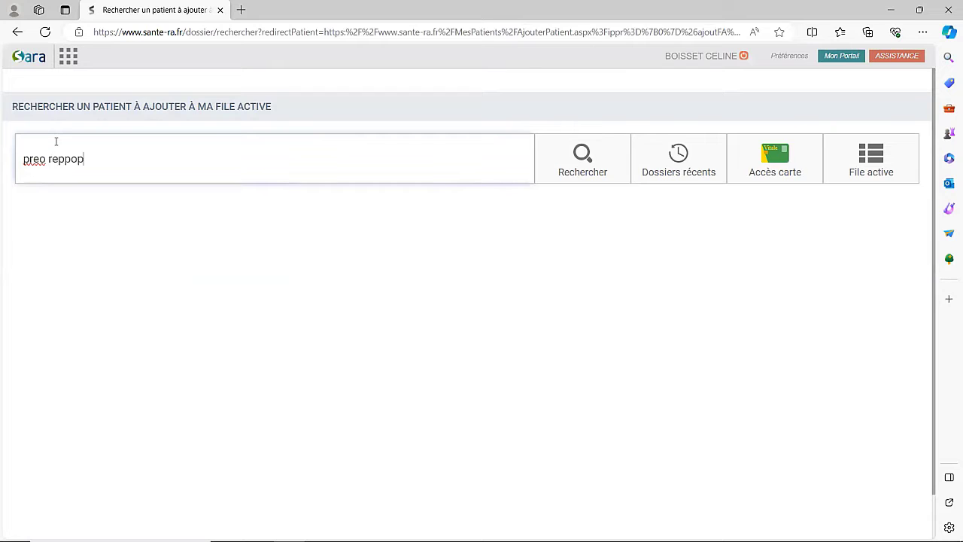
type(" test")
key("Return")
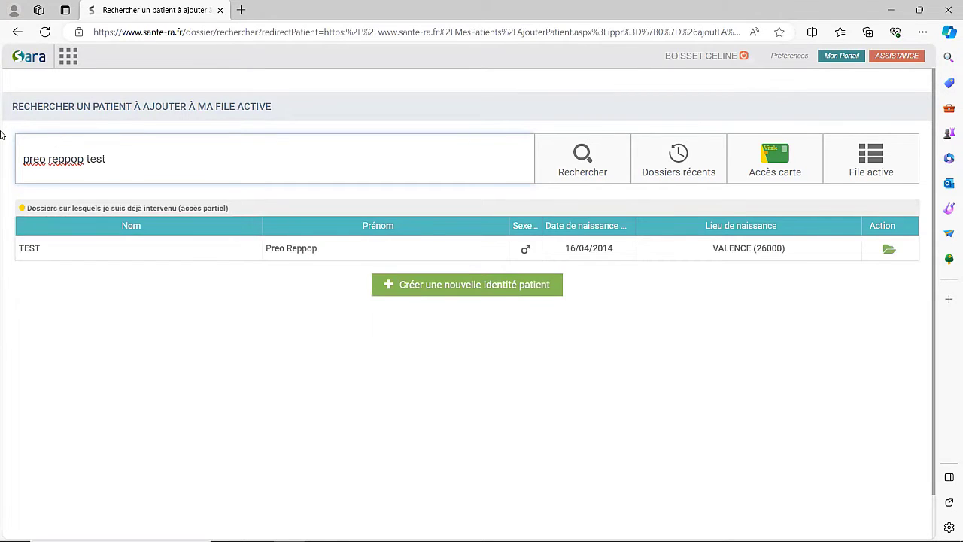
left_click(41, 251)
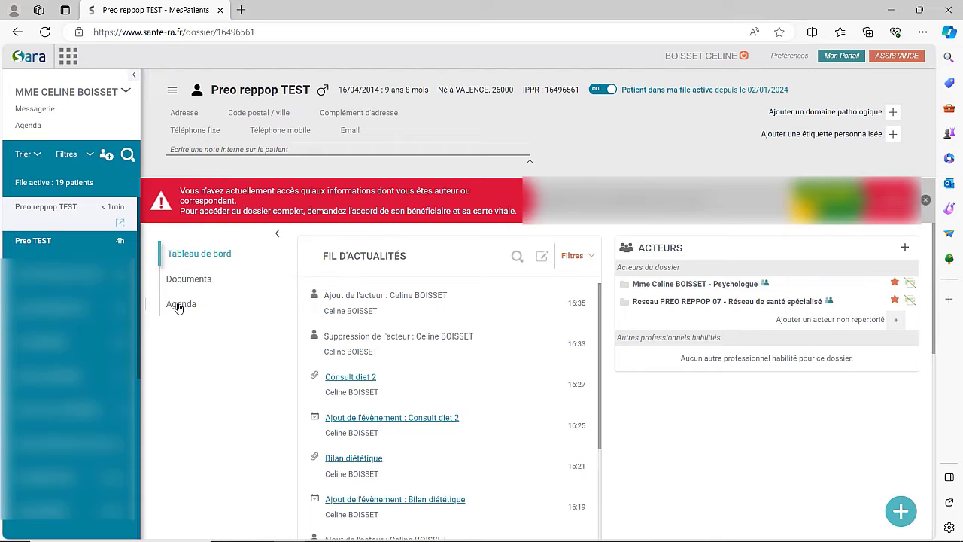
Show the test patient's Agenda, with the empty week of 1–7 January 2024.
left_click(180, 305)
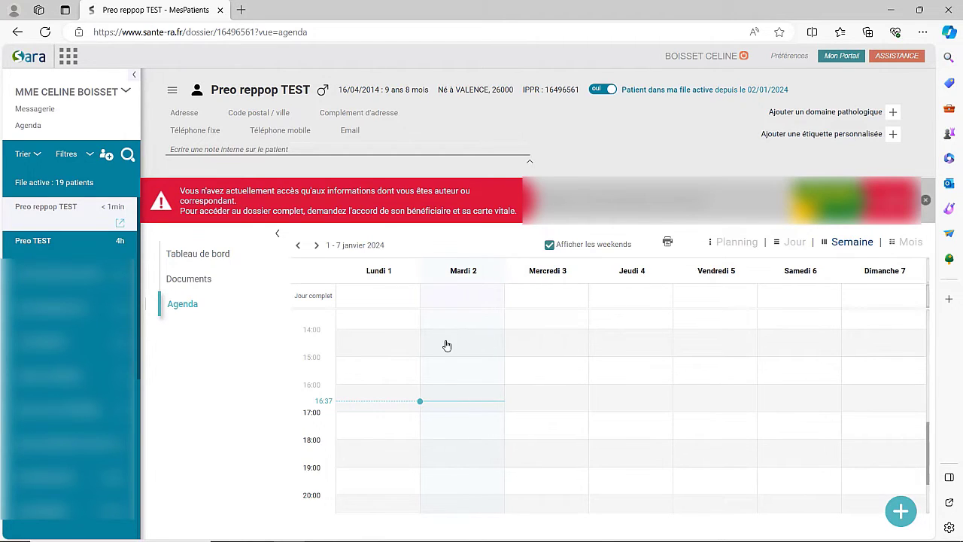
Create a 2 January 14:00–15:00 event for the patient and begin titling it 'Bilan psy'.
left_click(447, 342)
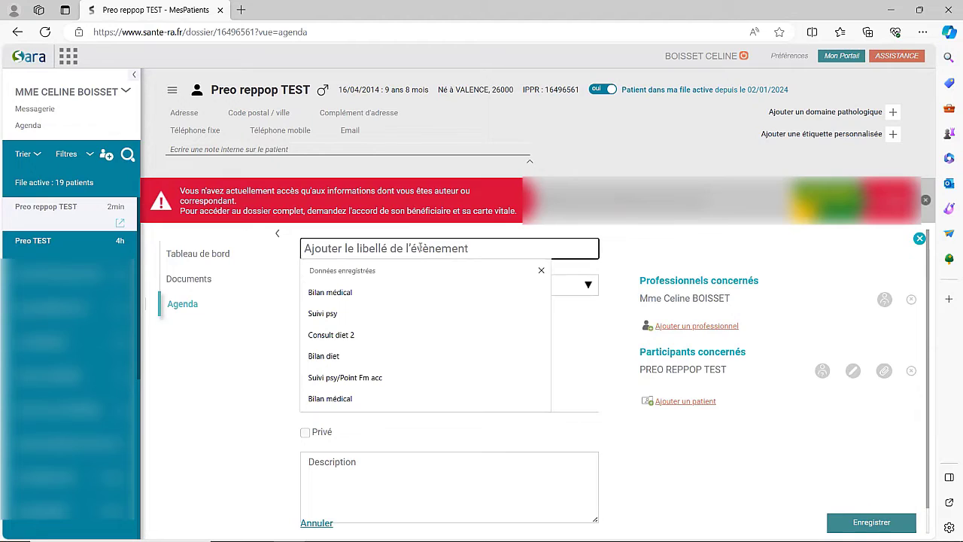
type("B")
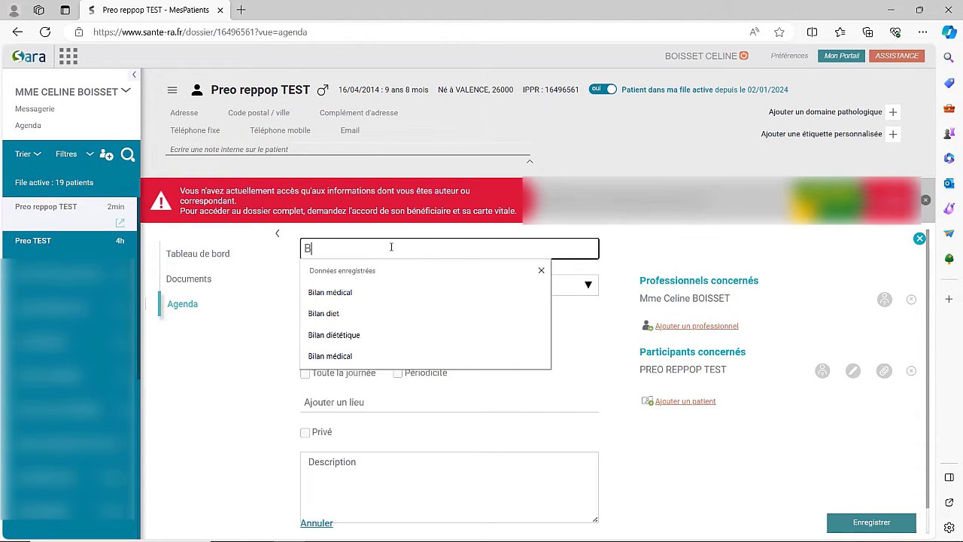
type("ilan psy")
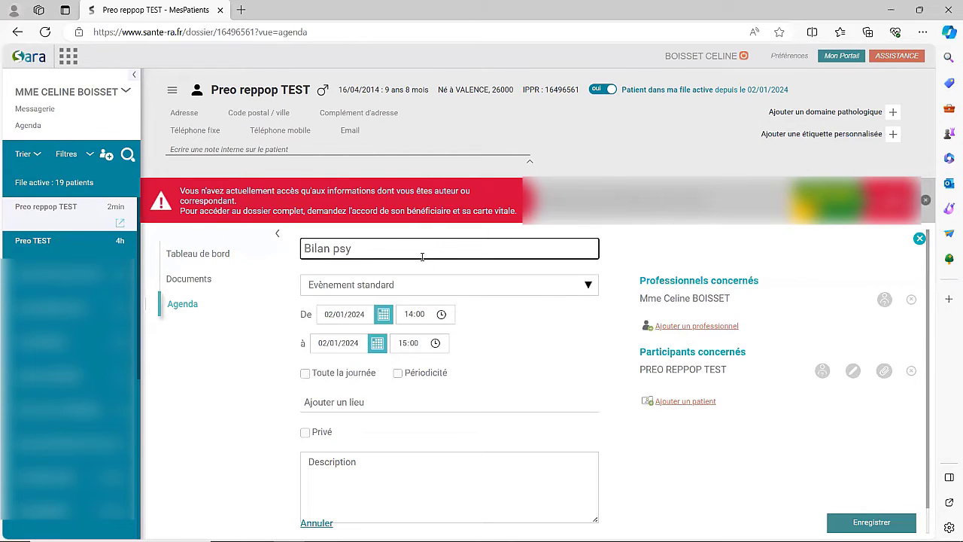
Pick 'Obésité pédiatrique : Bilan' from the event type list.
left_click(369, 288)
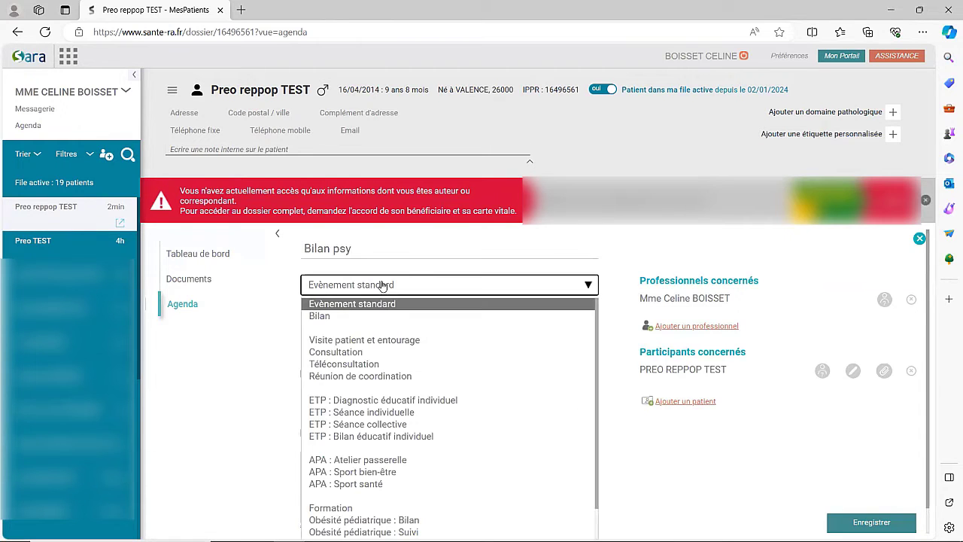
scroll(462, 341, "down", 1)
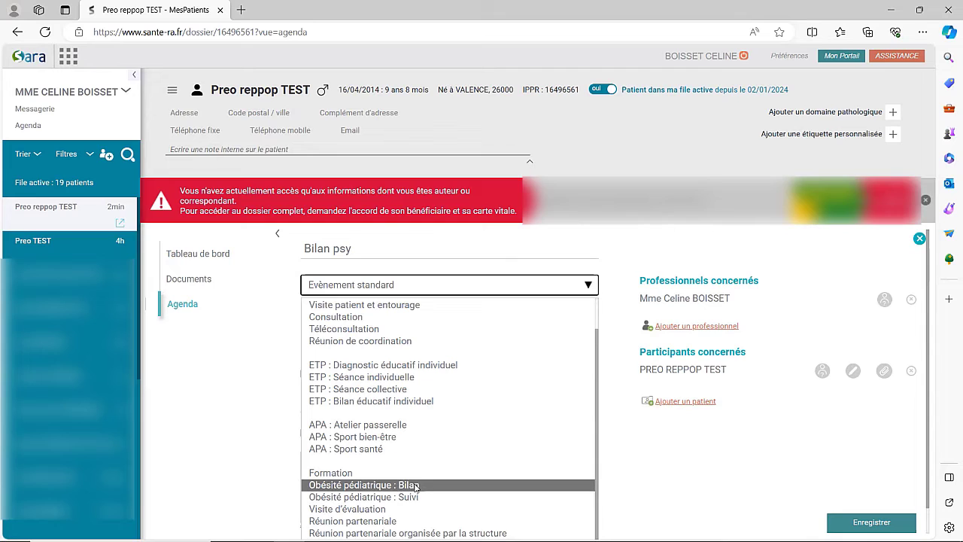
left_click(416, 485)
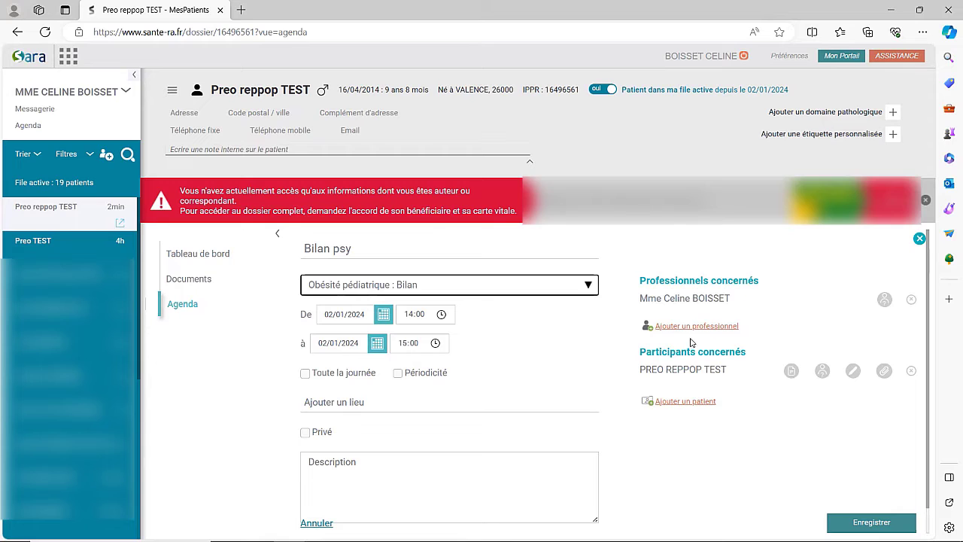
Add Reseau PREO REPPOP 07 to the event's professionals alongside the psychologist.
left_click(692, 327)
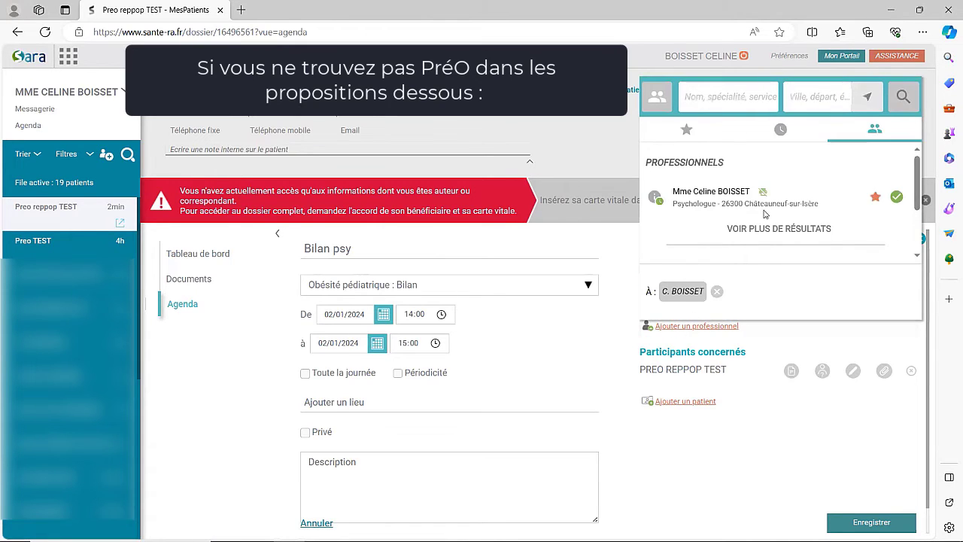
scroll(774, 194, "down", 1)
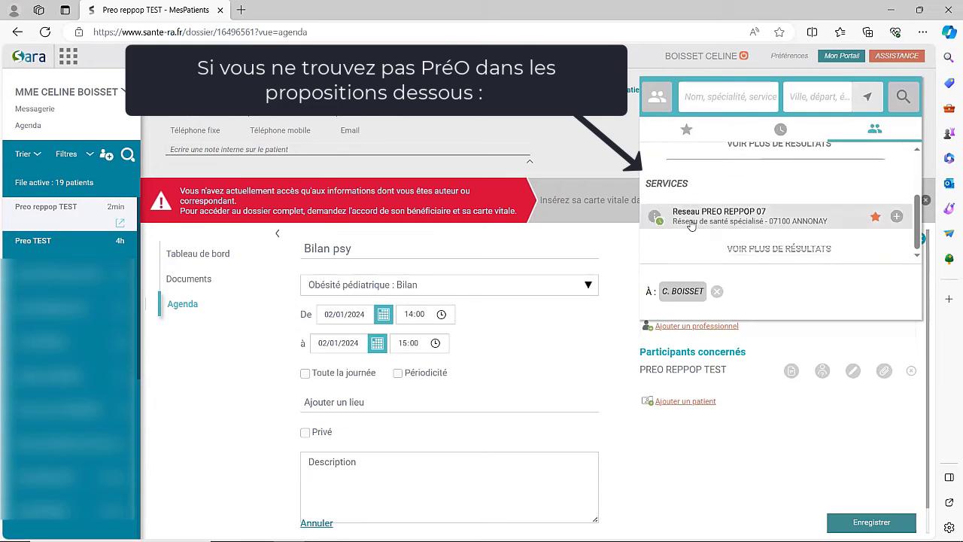
left_click(896, 216)
left_click(594, 353)
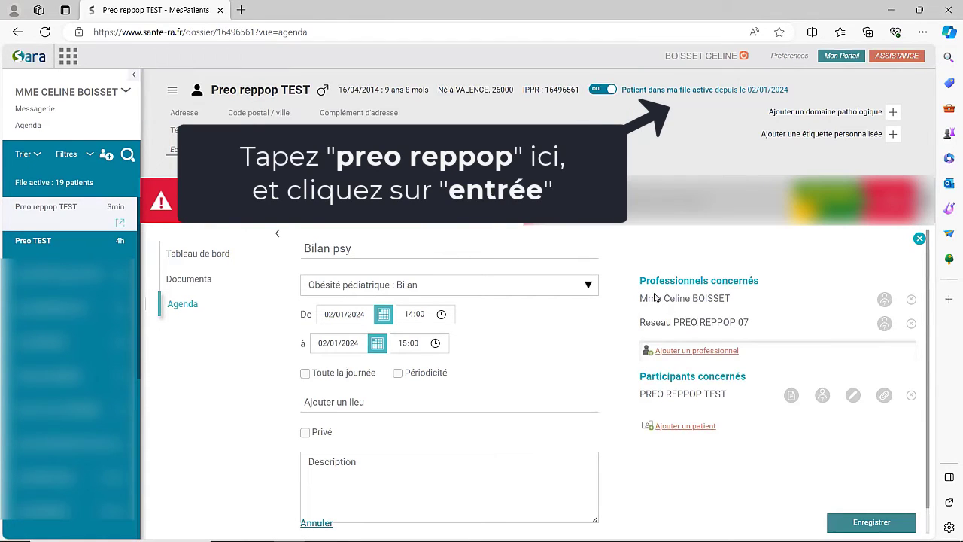
left_click(396, 248)
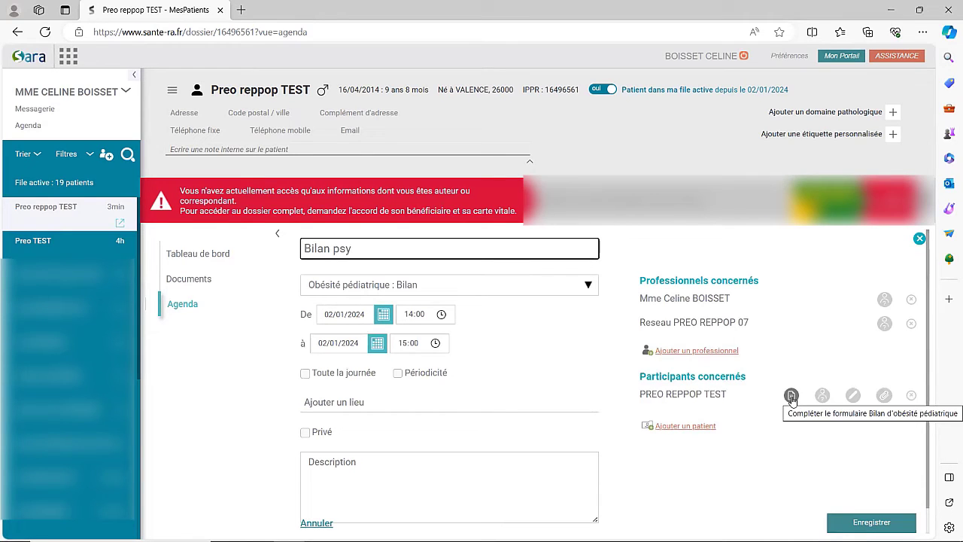
Save the event and open its Obésité pédiatrique form with Psychologique as assessment type.
left_click(792, 397)
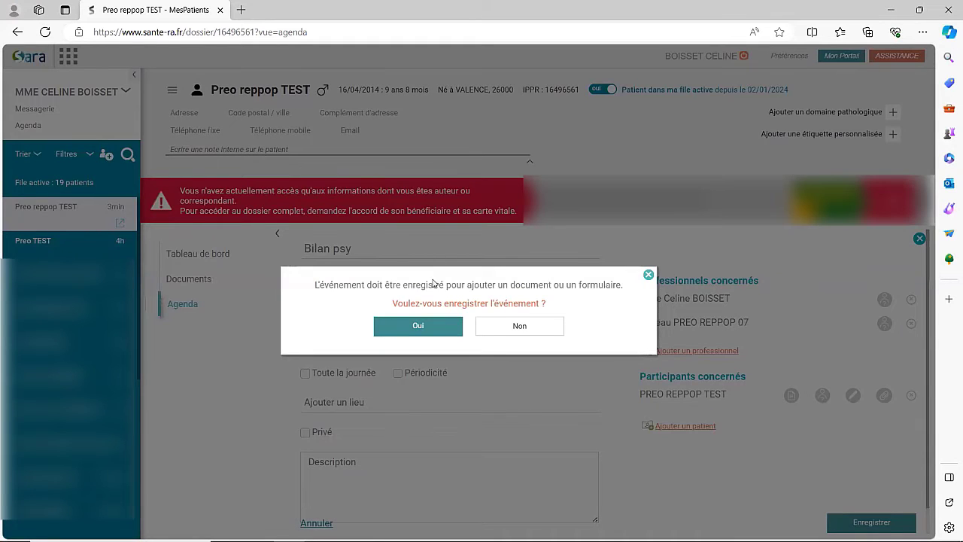
left_click(403, 328)
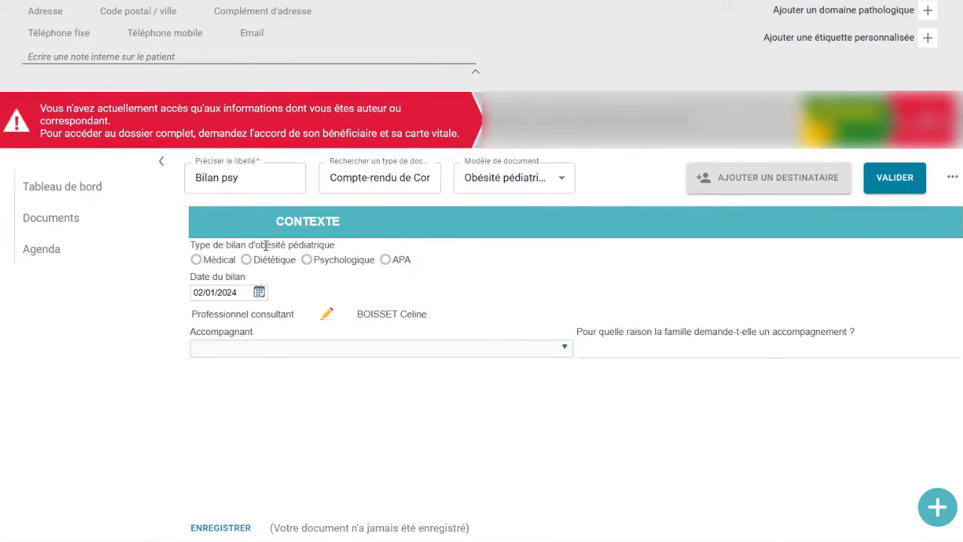
left_click(307, 260)
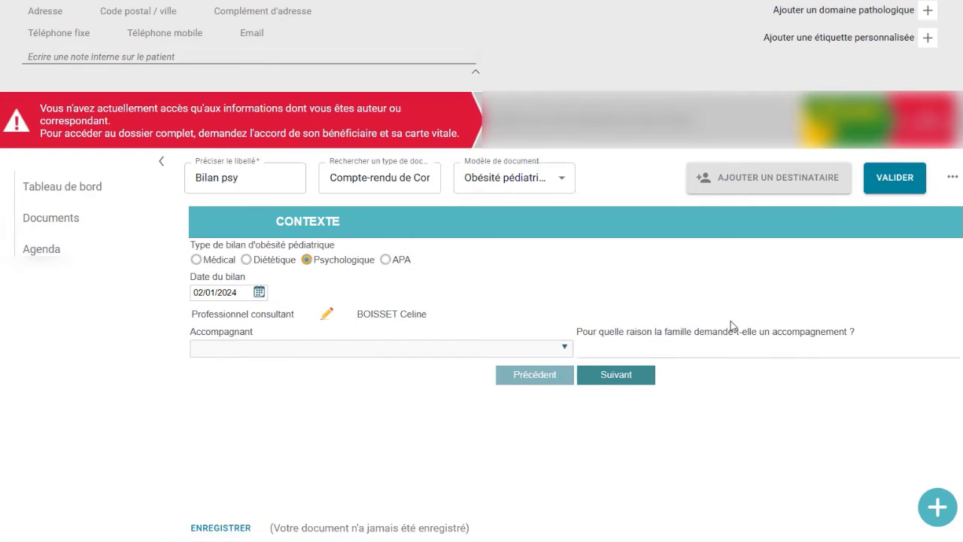
Advance through clinico-bio, environmental, eating, psycho-affective and cognitive sections to Synthèse et micro-objectif(s).
left_click(634, 378)
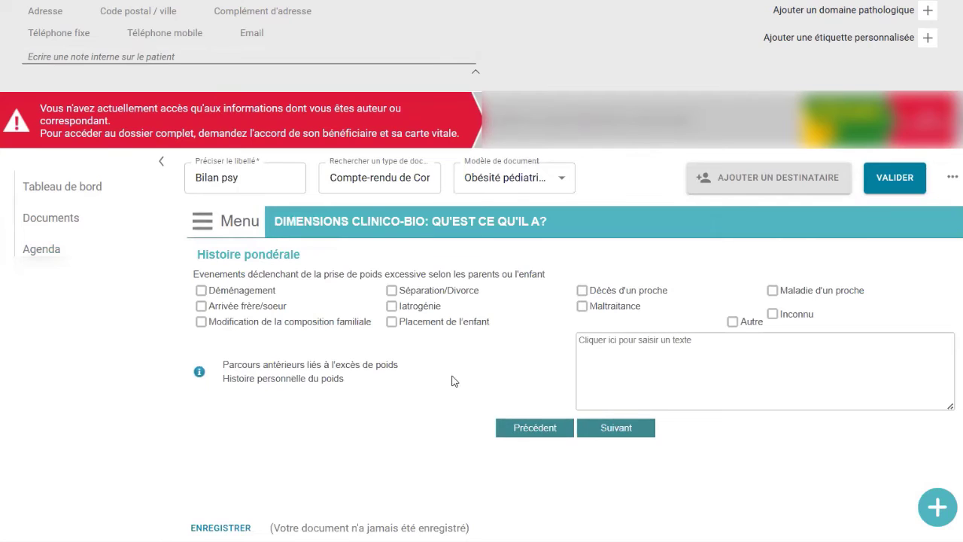
left_click(625, 427)
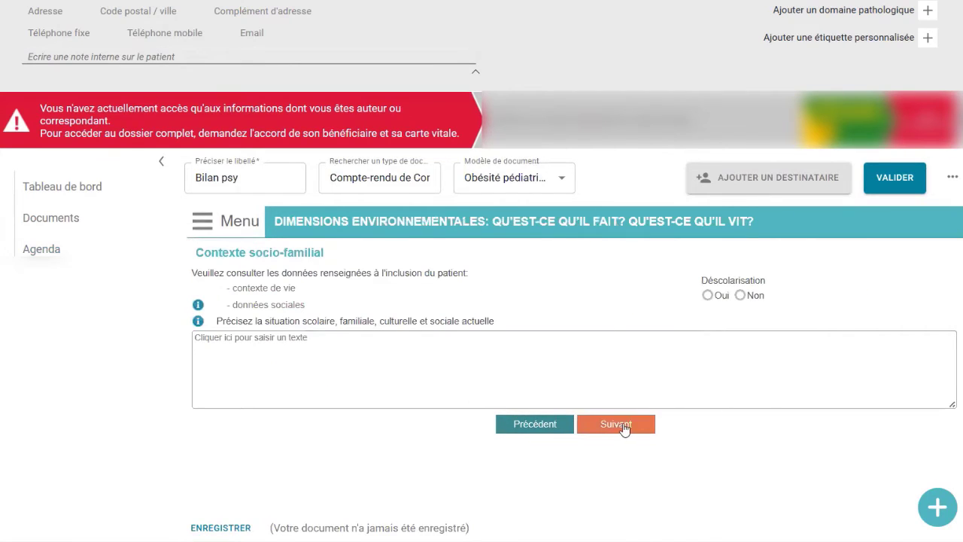
left_click(617, 425)
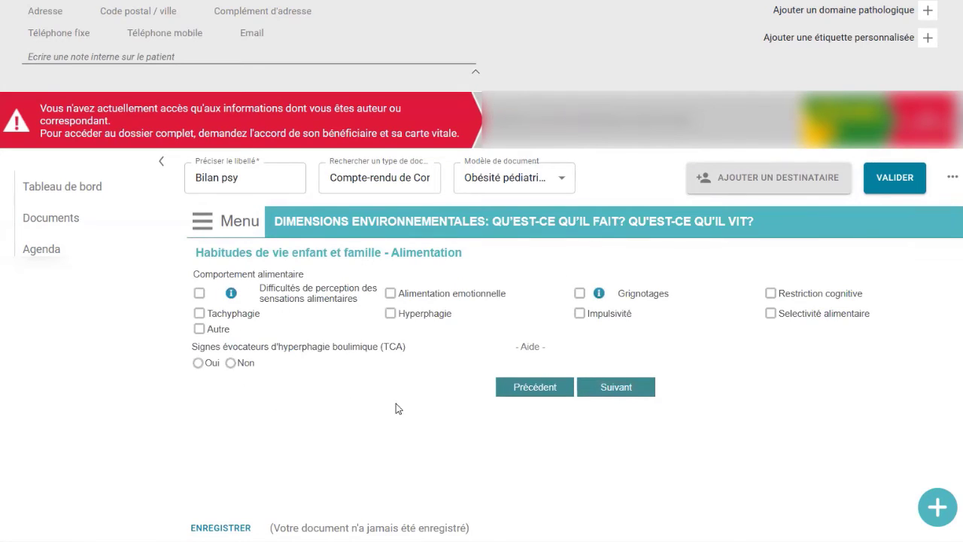
left_click(631, 390)
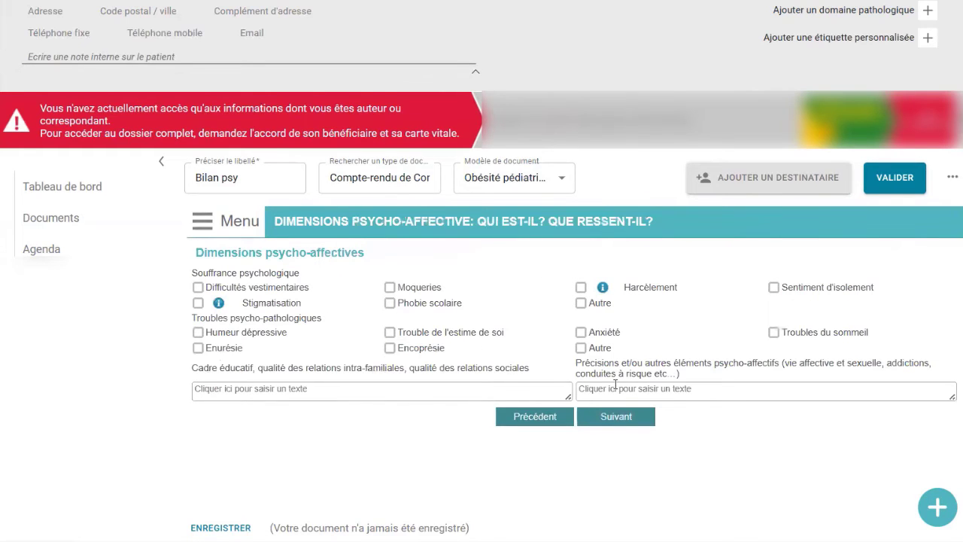
left_click(626, 419)
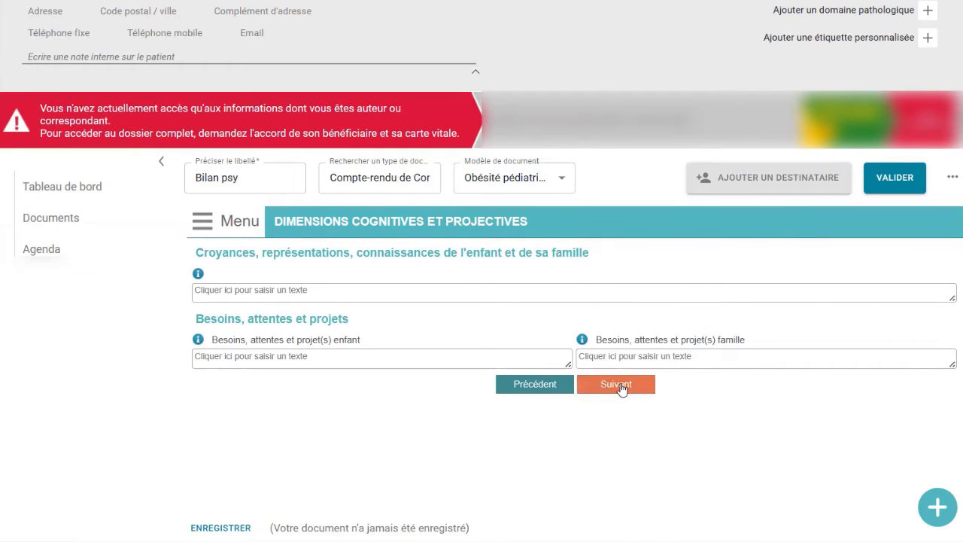
left_click(594, 390)
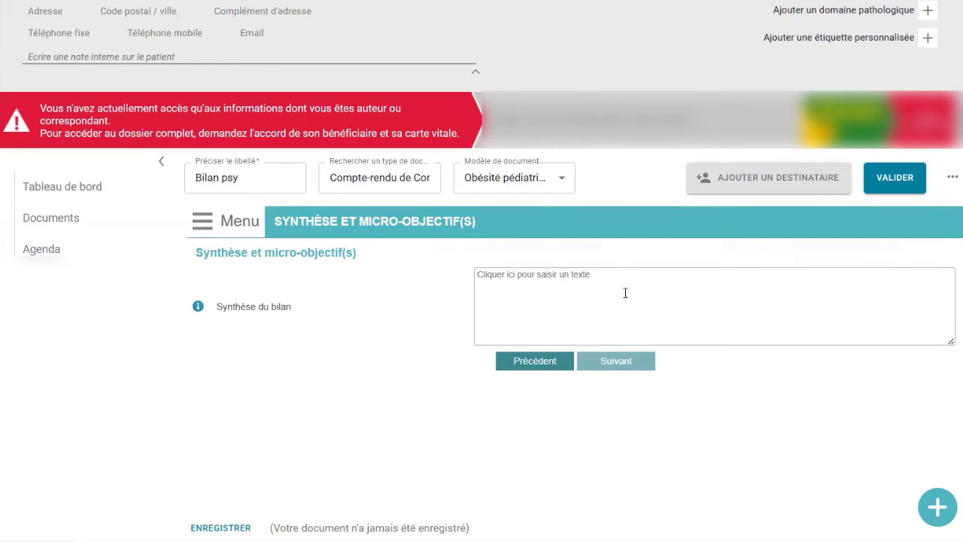
Validate the Bilan psy form and leave the event page for the Tableau de bord.
left_click(892, 179)
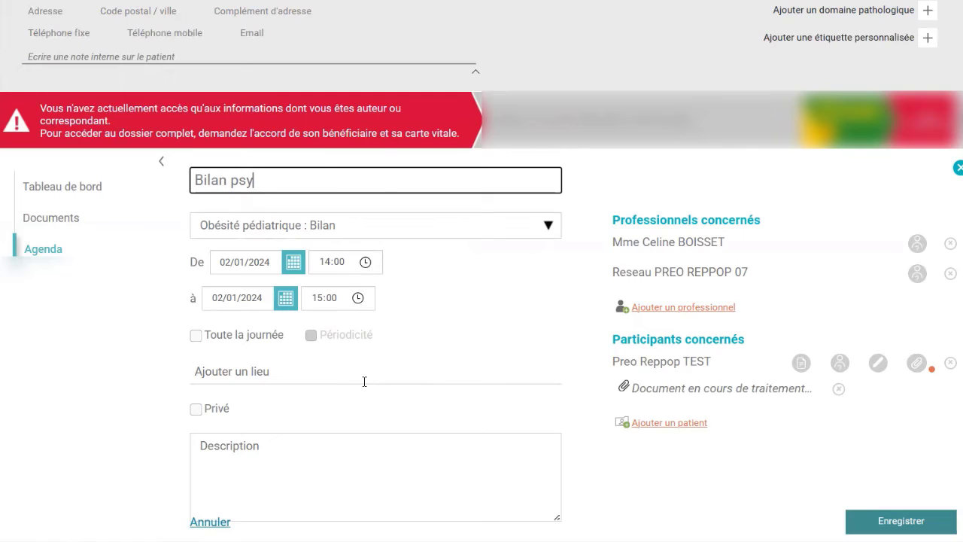
left_click(87, 195)
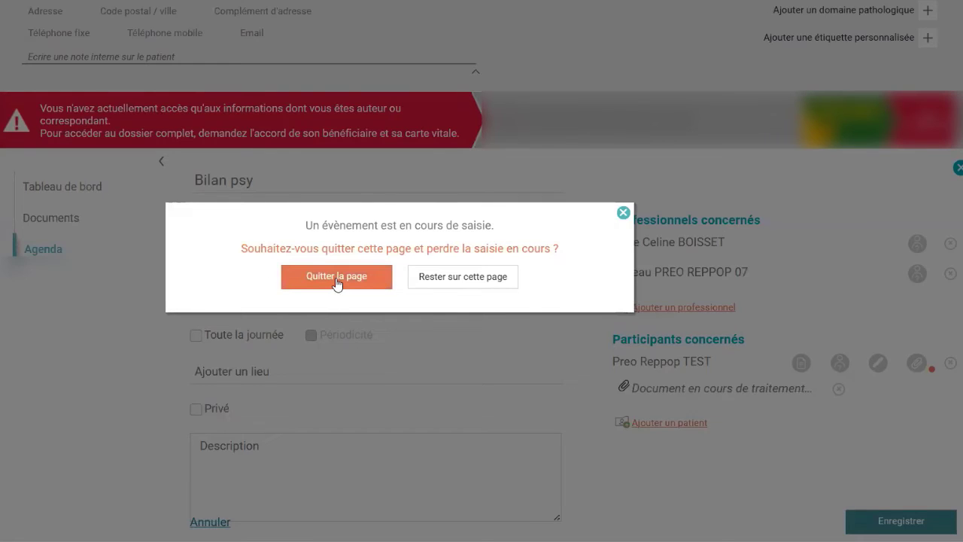
left_click(337, 279)
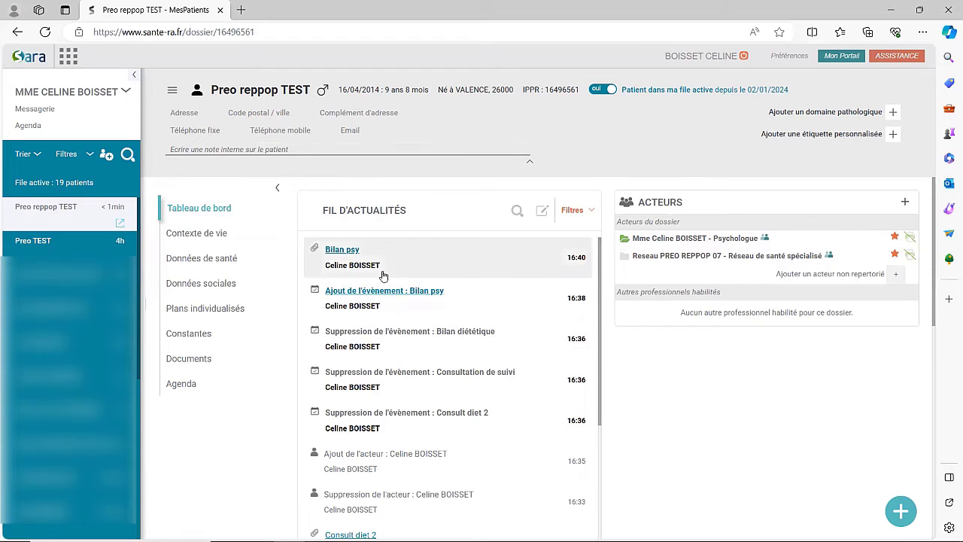
Open Contexte de vie, check the Situation famille options unchanged, and scroll to Personnes référentes.
left_click(181, 235)
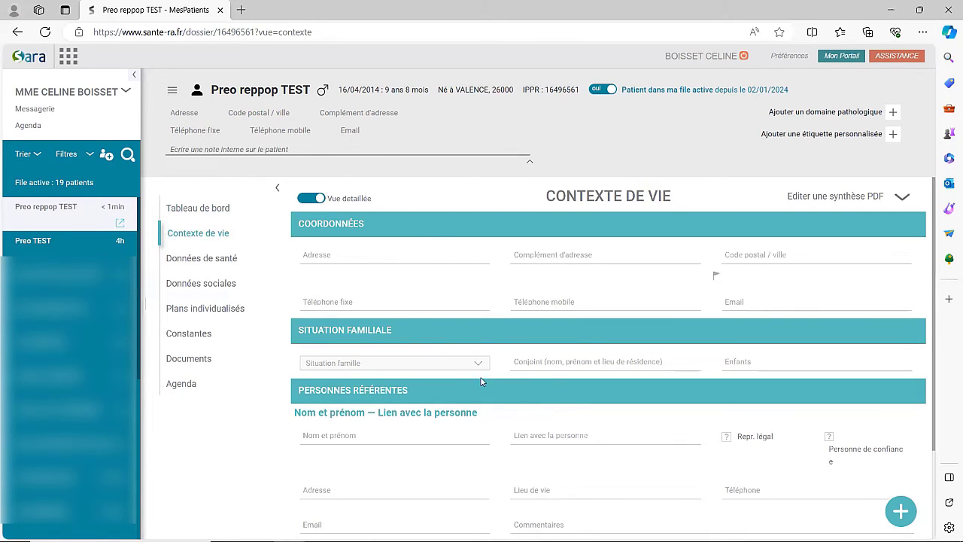
left_click(404, 367)
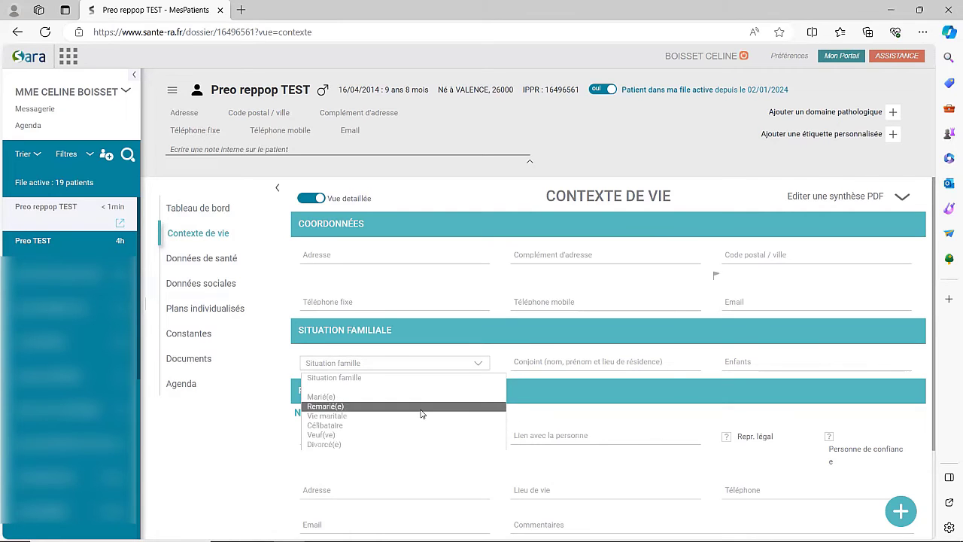
left_click(569, 389)
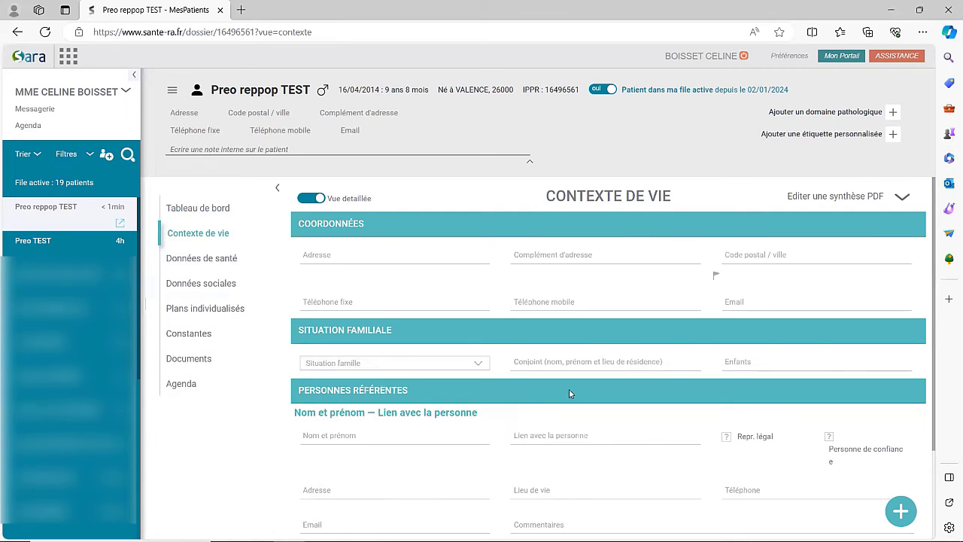
scroll(566, 388, "down", 2)
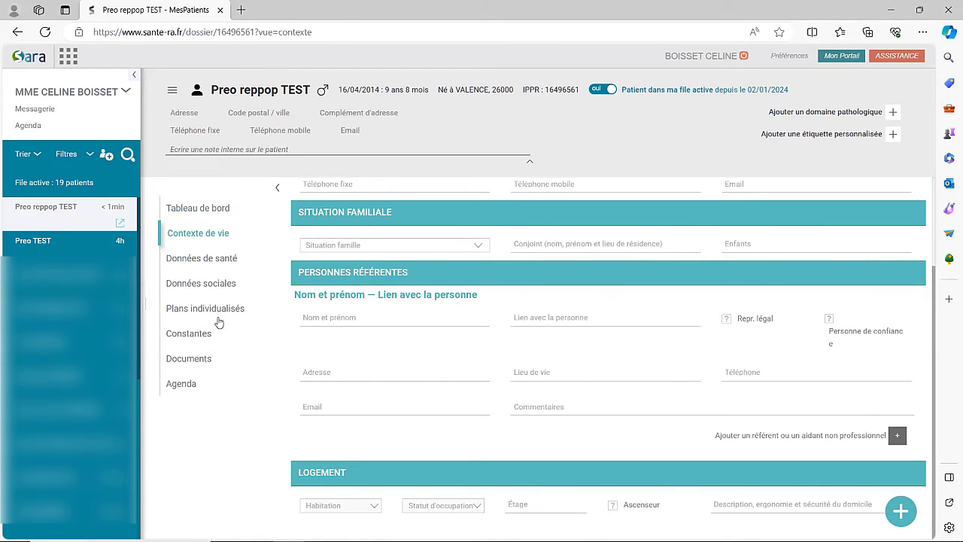
View the COURBE IMC 1-18A chart zoomed out on Constantes, then open the Documents list.
left_click(183, 338)
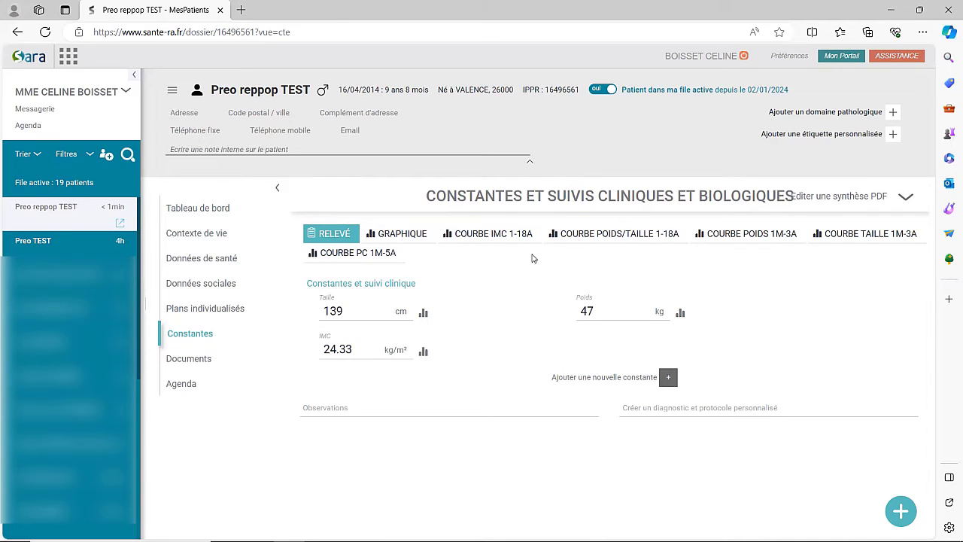
left_click(480, 235)
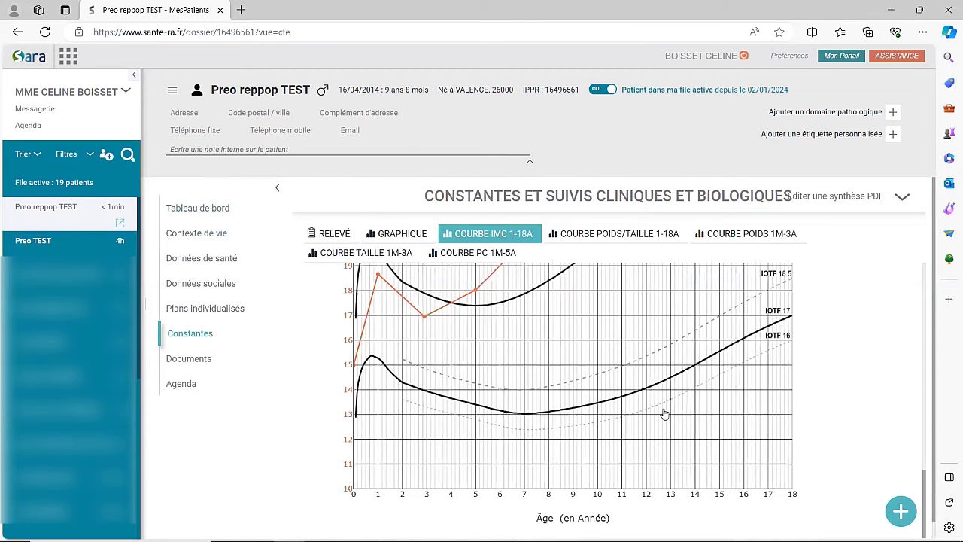
scroll(656, 412, "up", 3)
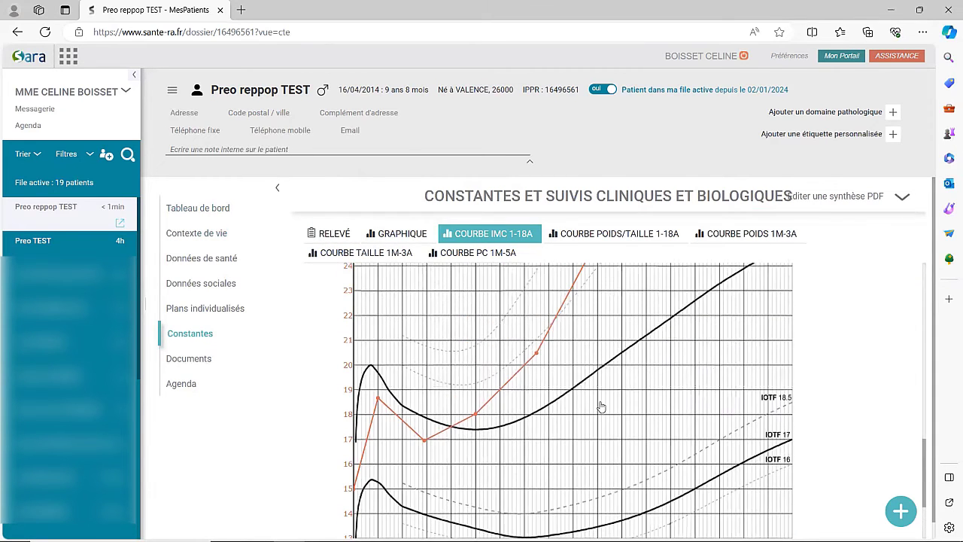
key("ctrl+minus")
key("ctrl+minus")
key("ctrl+minus")
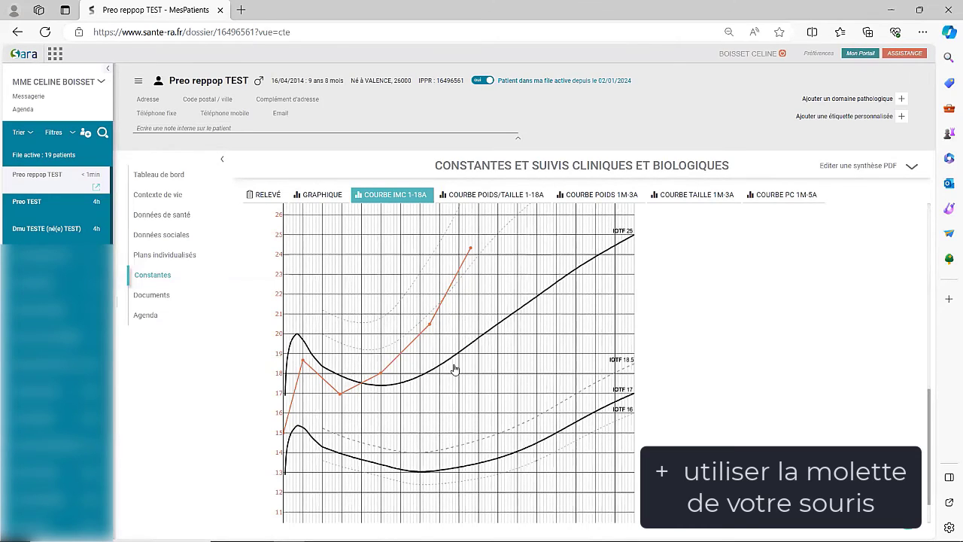
scroll(446, 384, "down", 1, "ctrl")
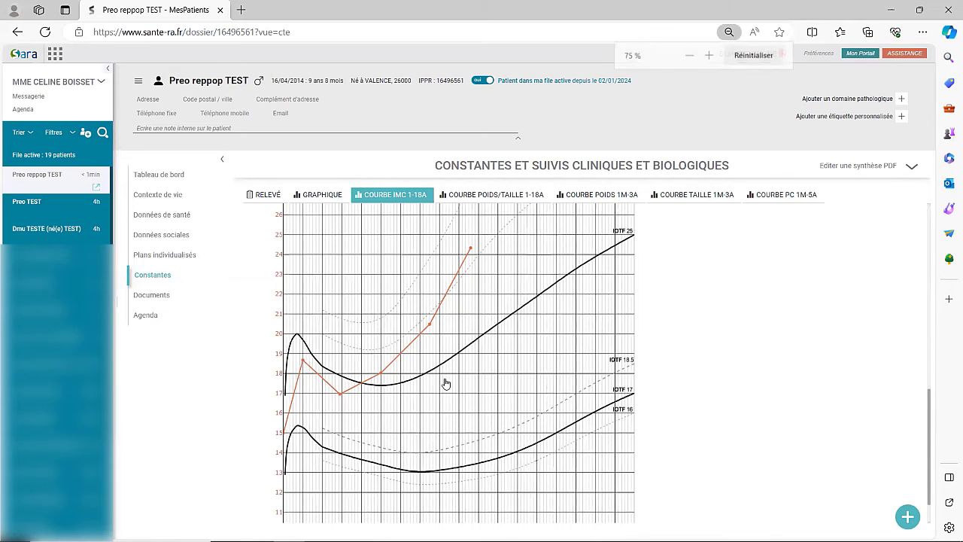
scroll(445, 384, "up", 4, "ctrl")
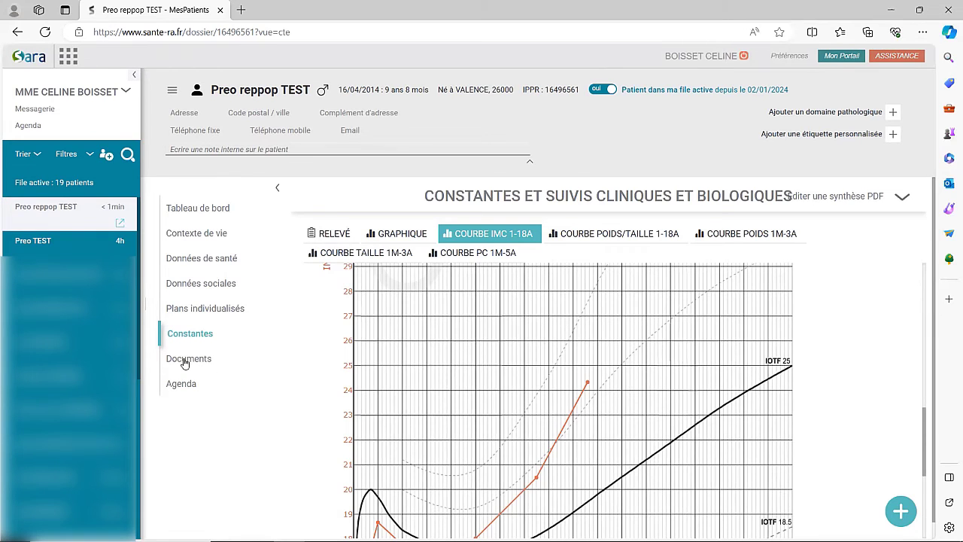
left_click(185, 361)
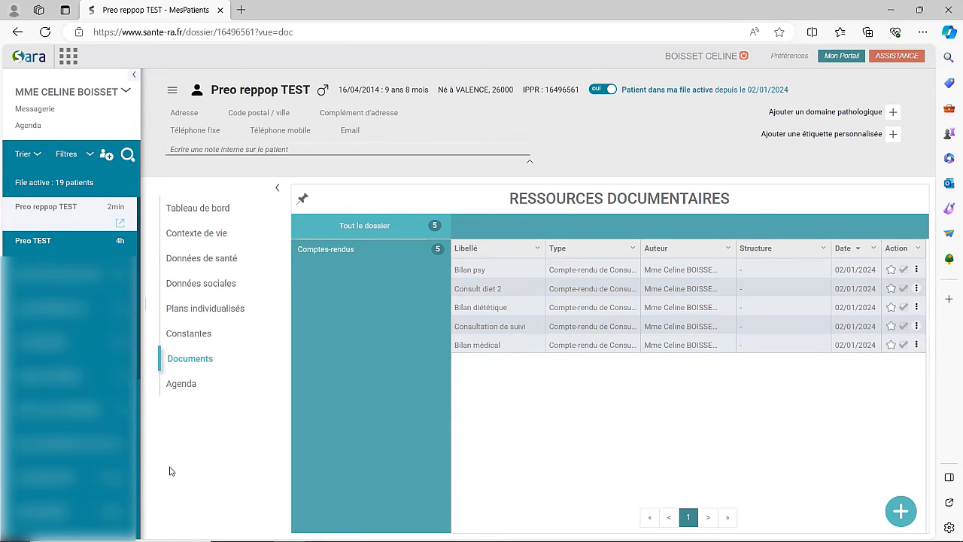
In the Agenda, create an event on Tuesday 2 January from 16:00 to 17:00.
left_click(188, 385)
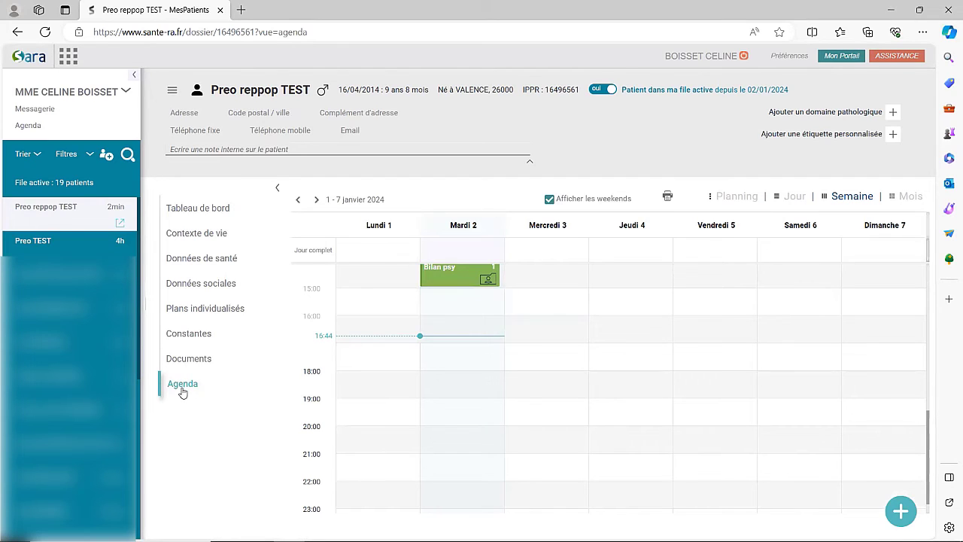
left_click(438, 326)
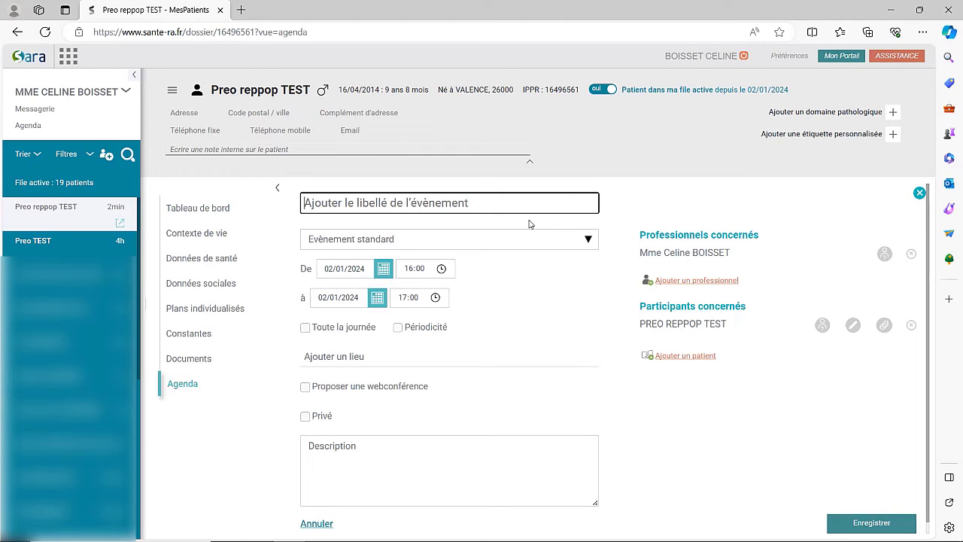
Name the 16:00 event 'Consult psy 2' and pick 'Obésité pédiatrique : Suivi' as its type.
type("Co")
type("nsult psy 2")
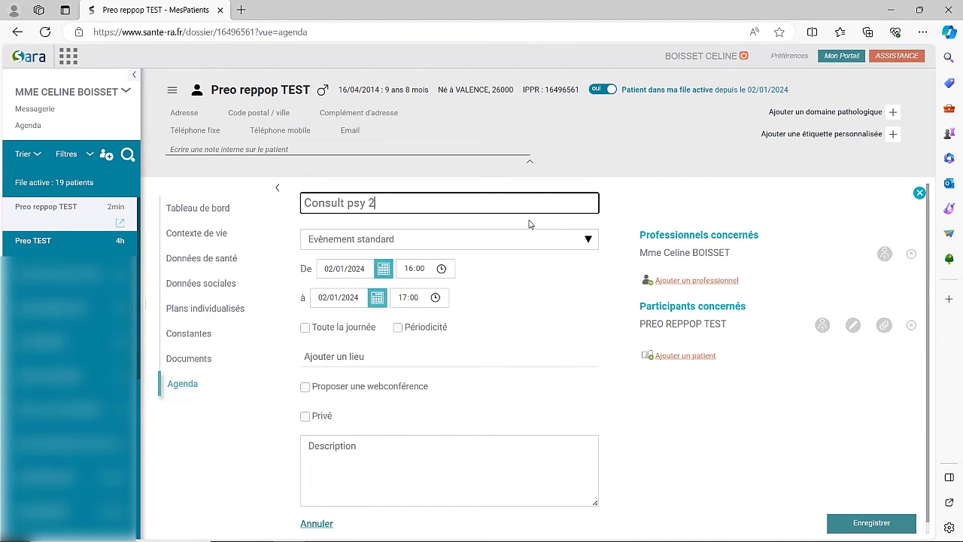
left_click(527, 238)
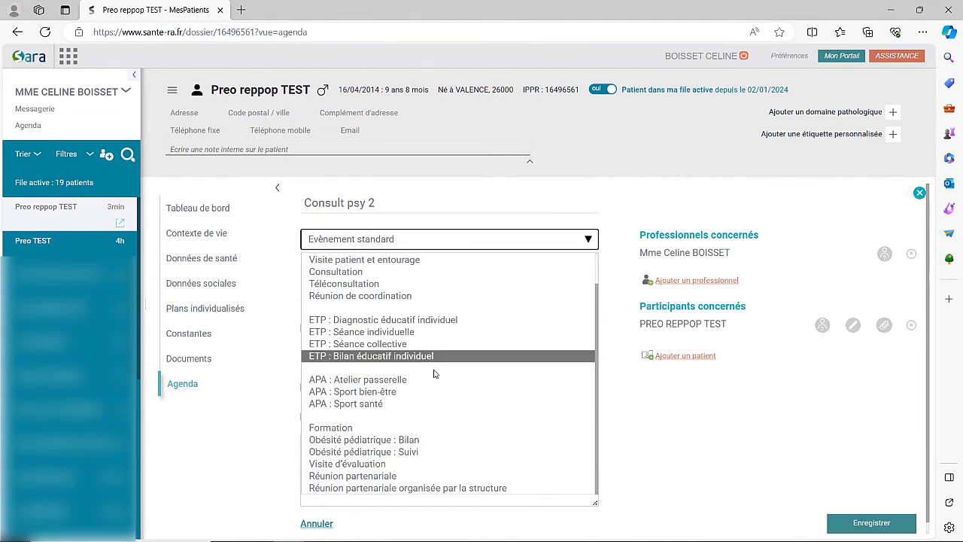
left_click(407, 453)
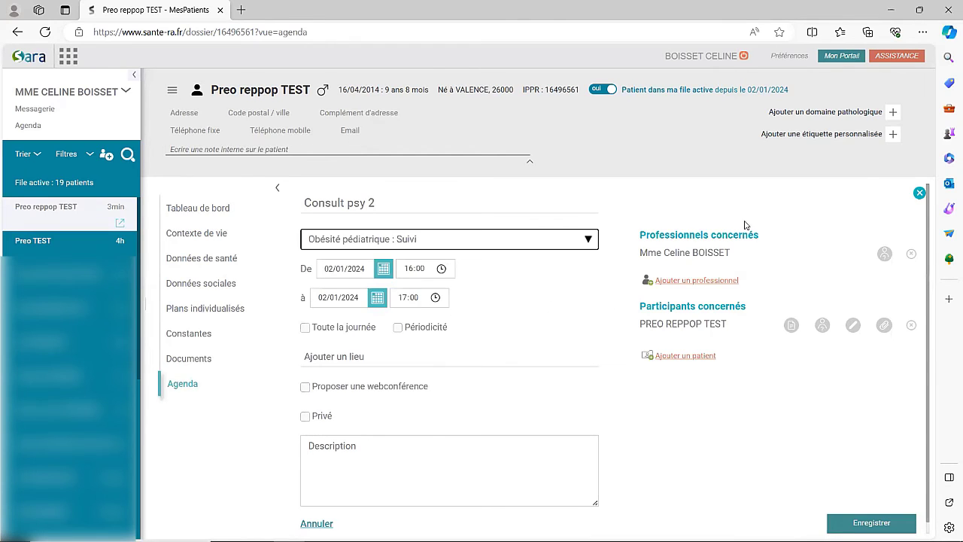
Add Reseau PREO REPPOP 07 from the SERVICES list to the event's professionals.
left_click(698, 281)
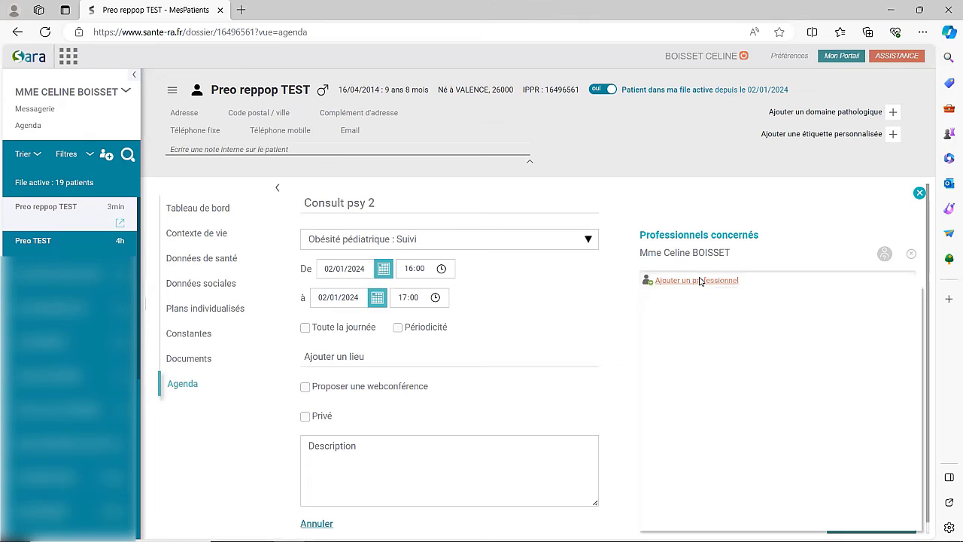
scroll(757, 406, "down", 3)
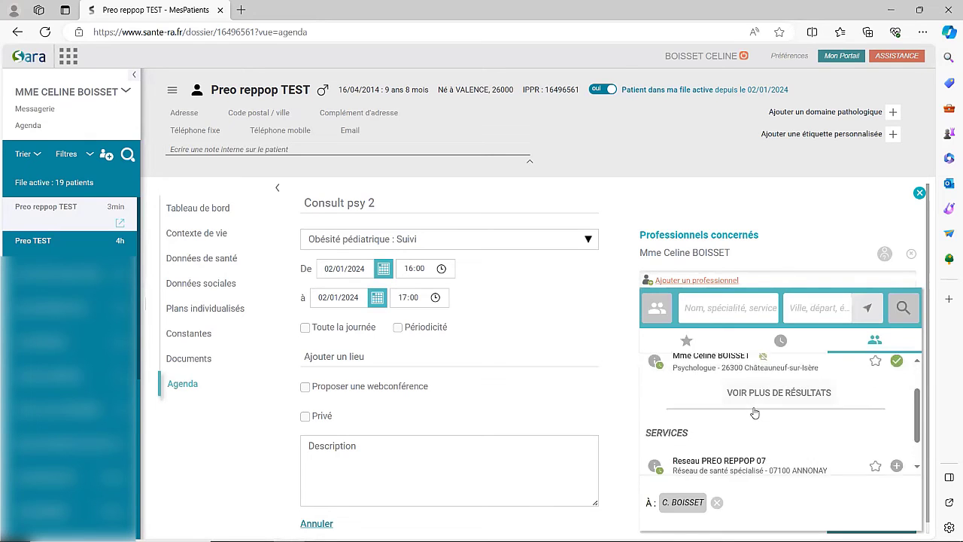
left_click(736, 430)
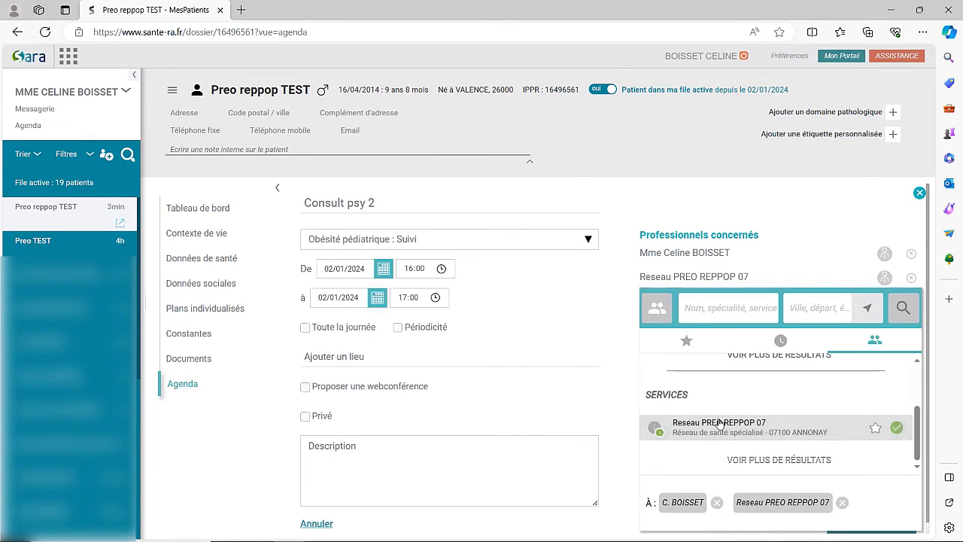
left_click(613, 304)
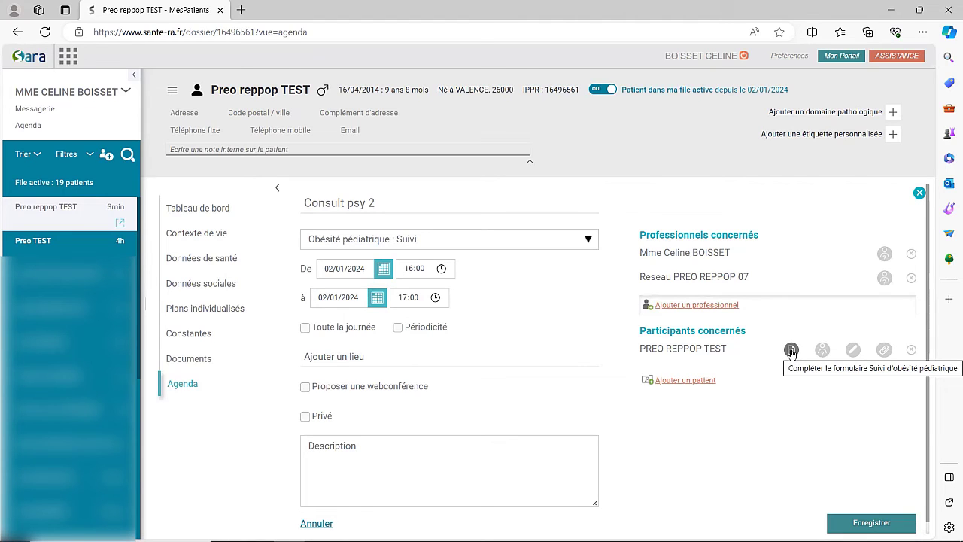
Save the Consult psy 2 event and open the patient's Obésité pédiatrique follow-up form.
left_click(792, 351)
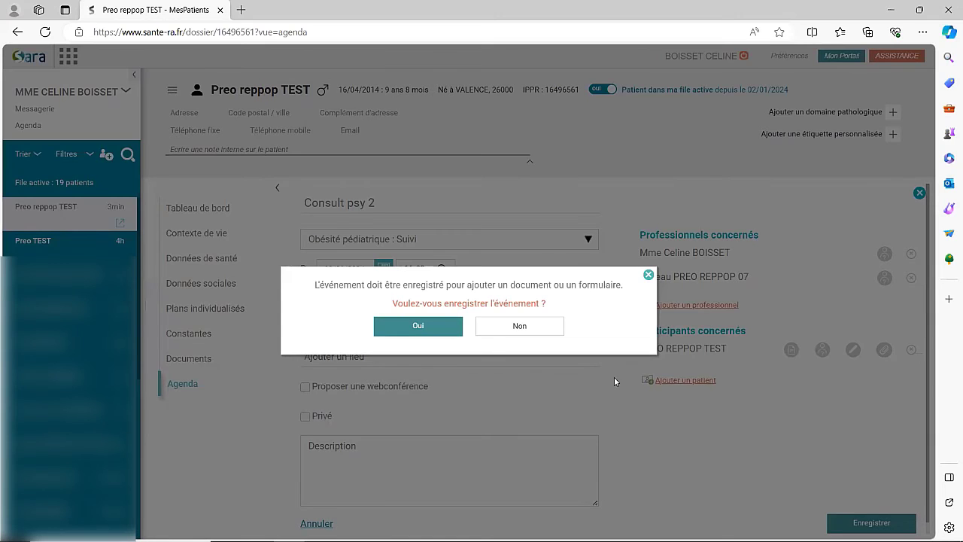
left_click(418, 327)
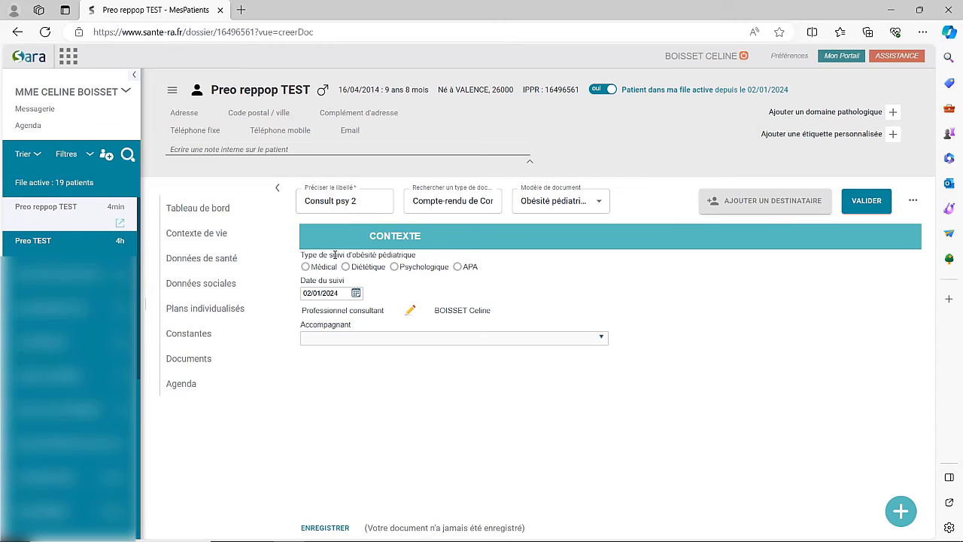
Mark the follow-up as Psychologique, move through the form pages, and validate it.
left_click(396, 267)
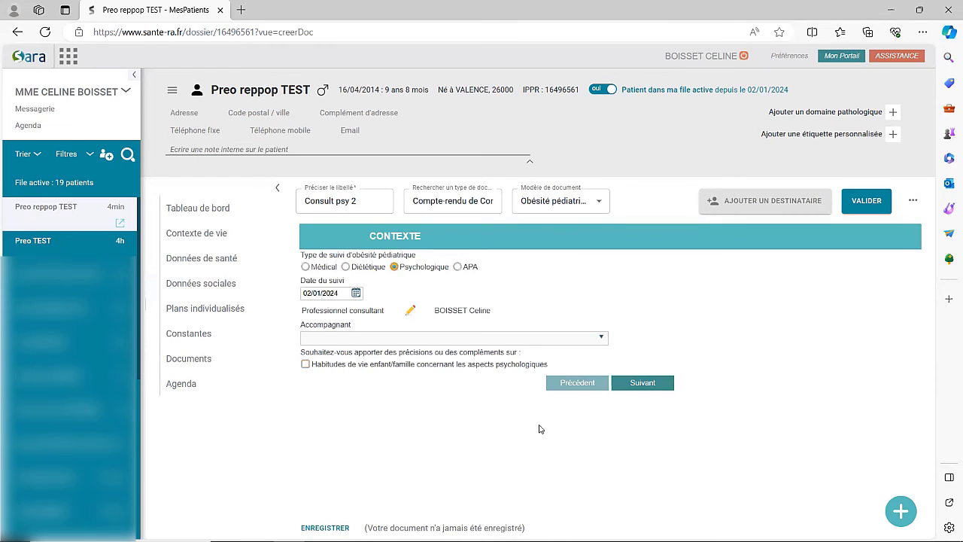
left_click(646, 383)
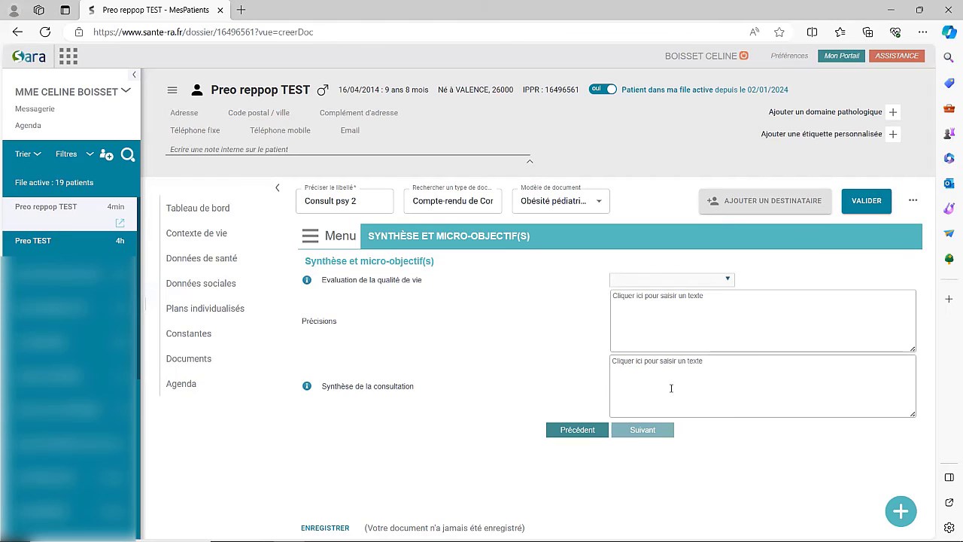
left_click(866, 202)
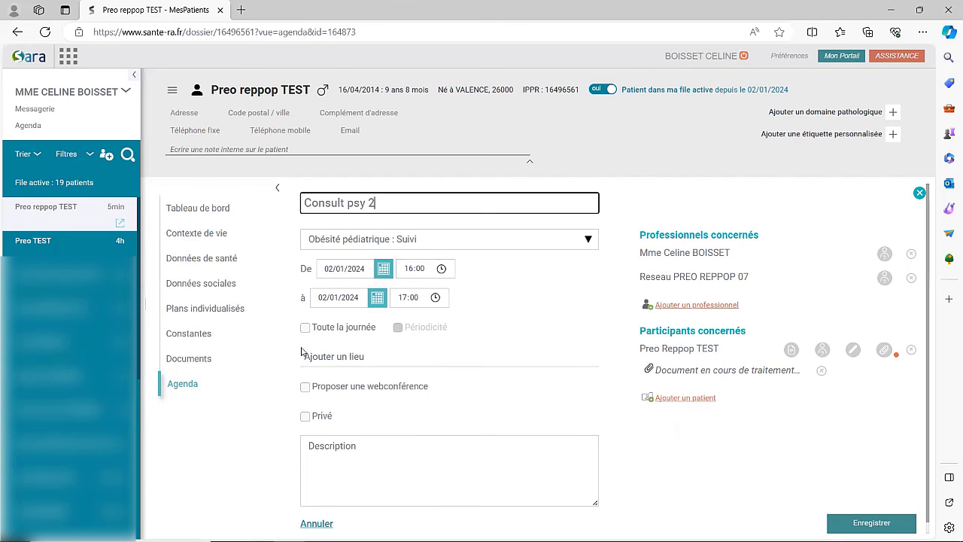
Leave the event page for the patient's Tableau de bord, confirming Quitter la page.
left_click(209, 215)
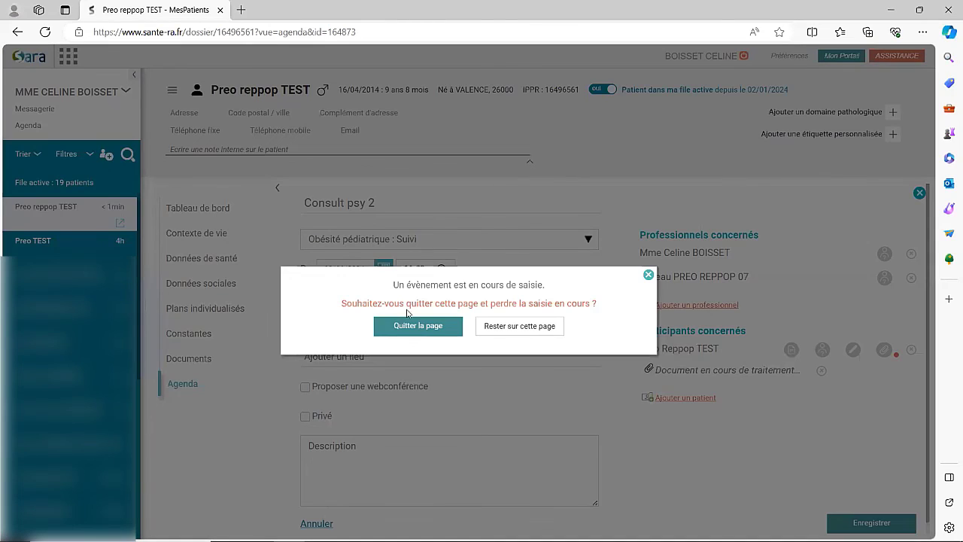
left_click(411, 332)
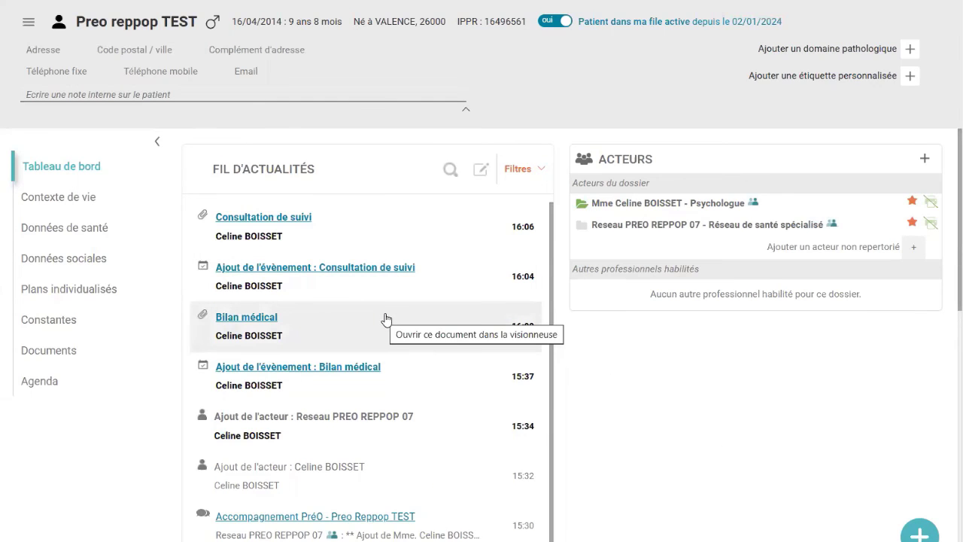
Open the Accompagnement PréO conversation from the FIL D'ACTUALITÉS feed.
scroll(385, 320, "down", 2)
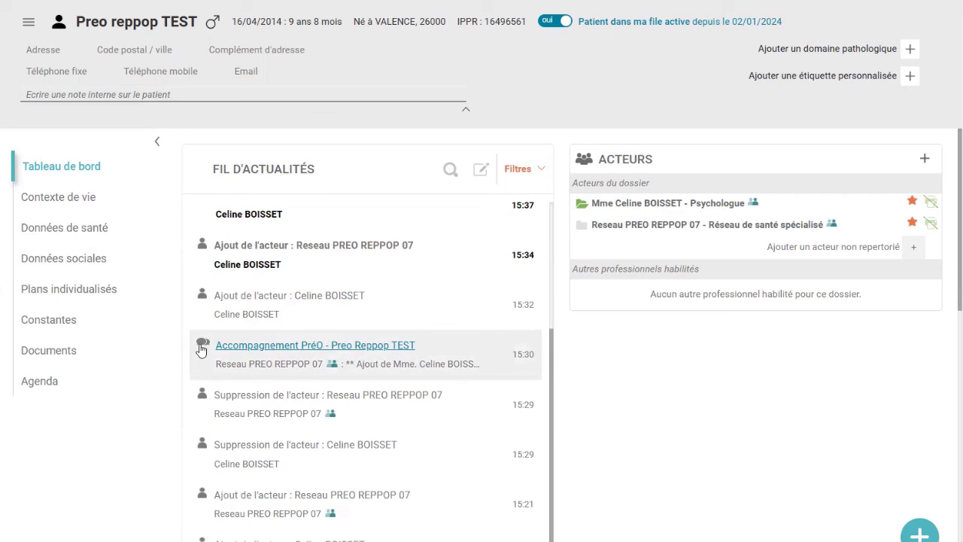
left_click(251, 348)
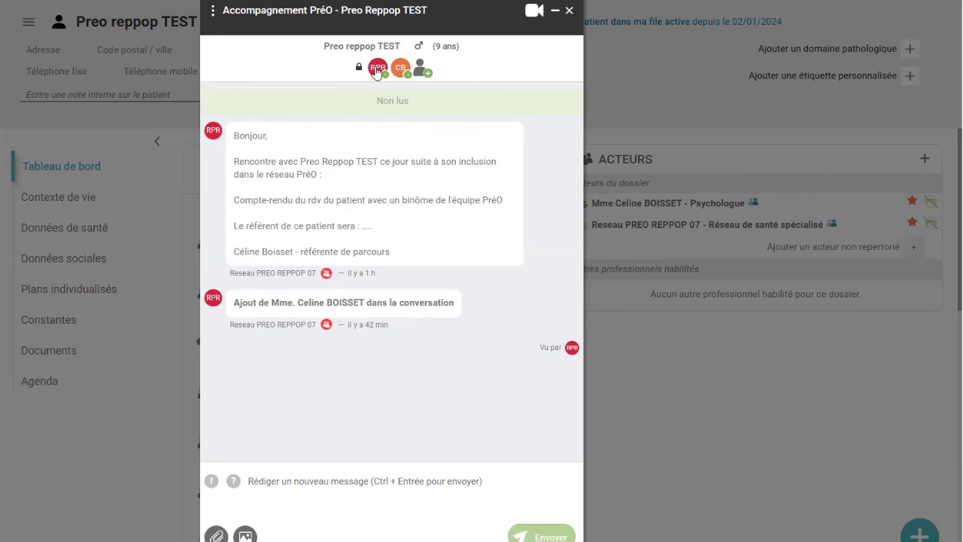
mouse_move(377, 72)
left_click(570, 11)
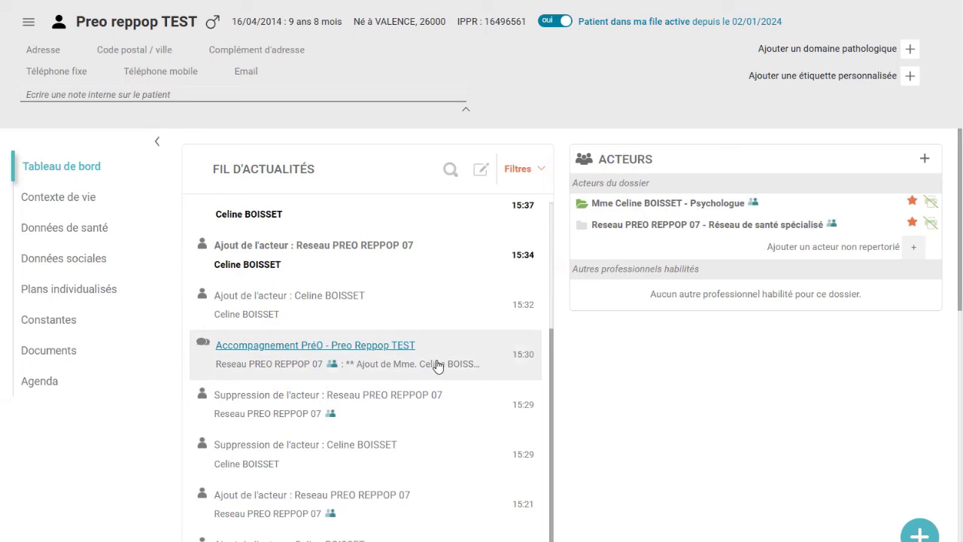
left_click(295, 346)
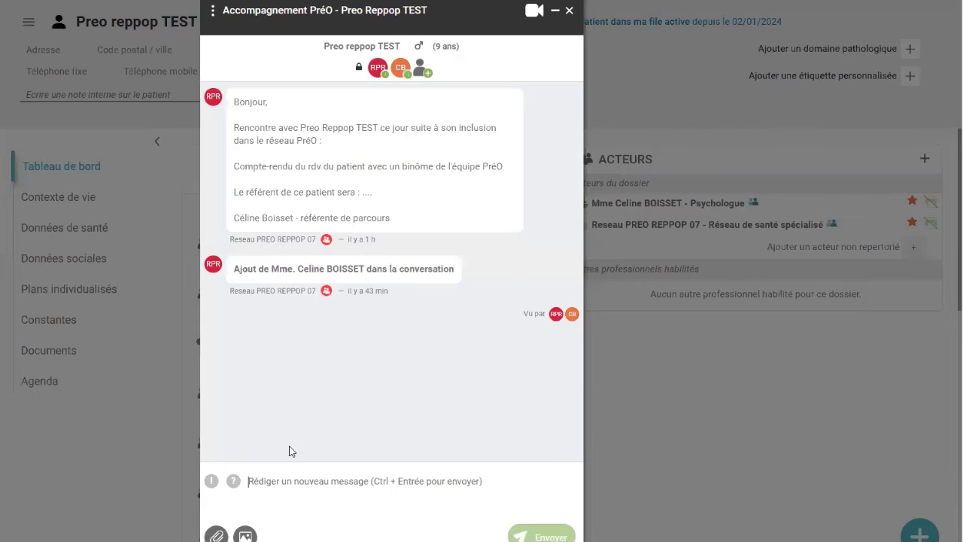